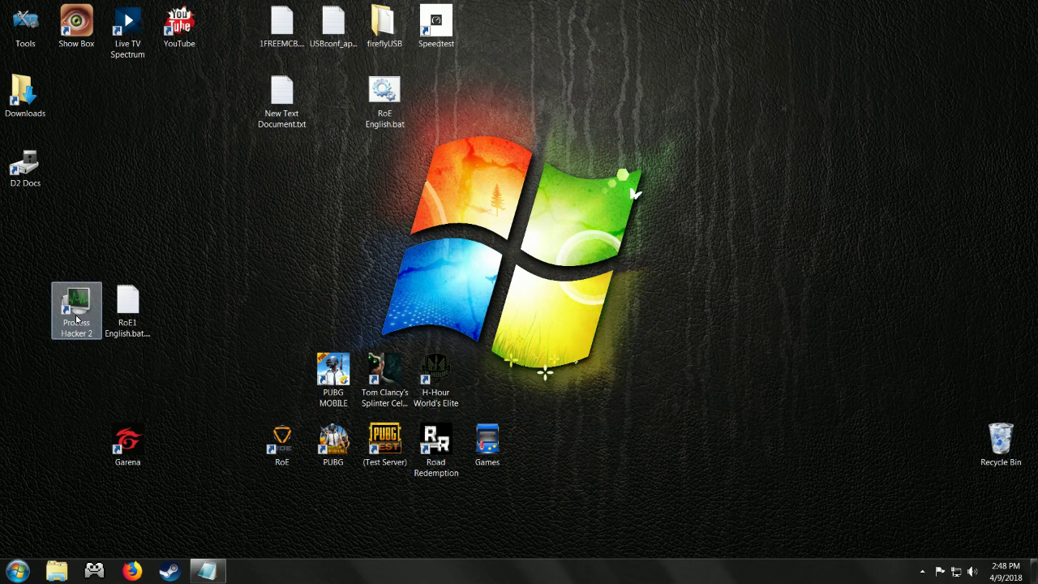
Duplicate the Garena desktop shortcut and open the new copy's Properties.
{"action": "left_click", "coordinate": [128, 443]}
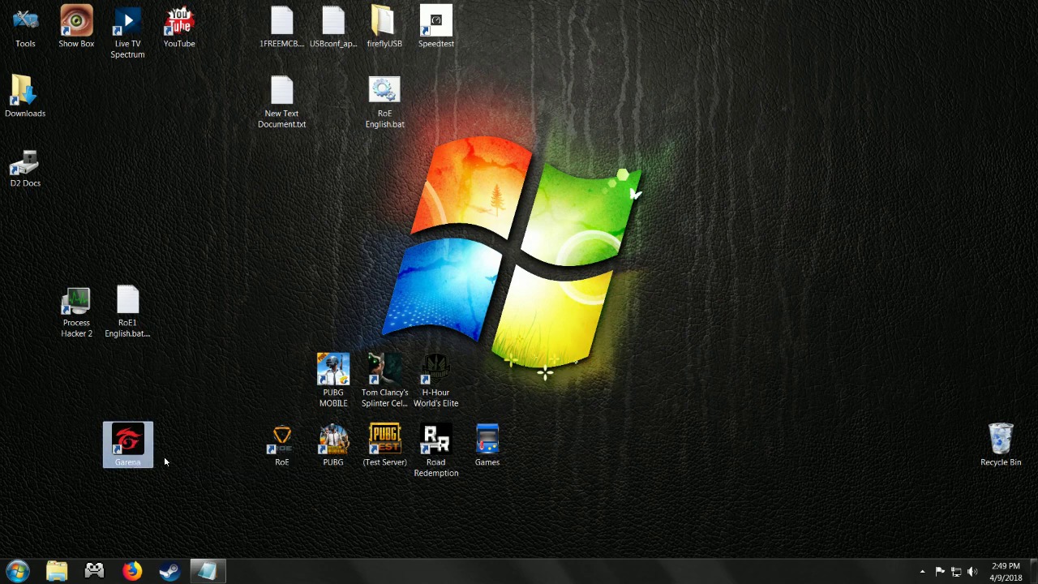
{"action": "right_click", "coordinate": [127, 439]}
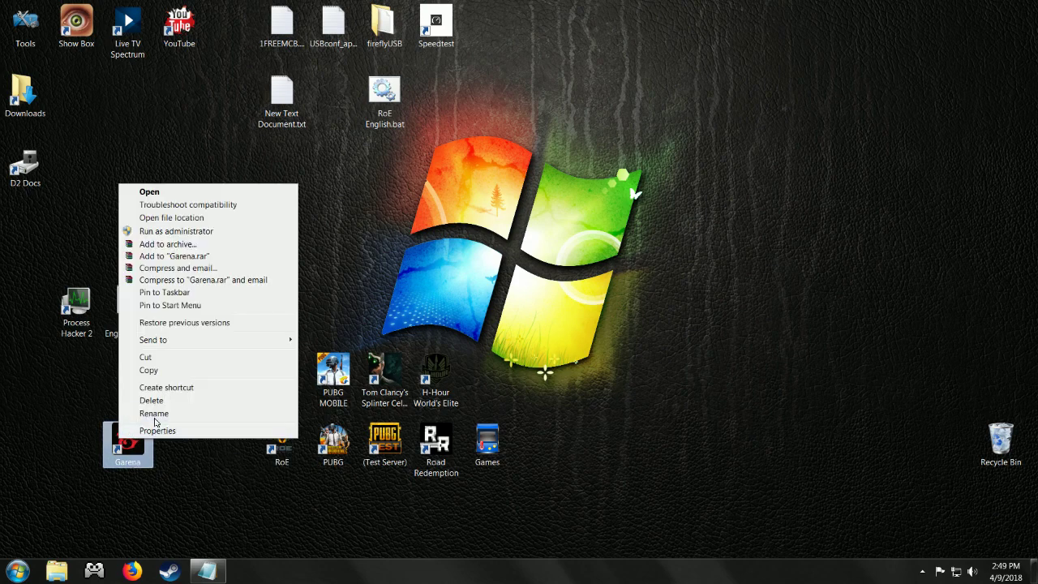
{"action": "left_click", "coordinate": [167, 369]}
{"action": "right_click", "coordinate": [174, 374]}
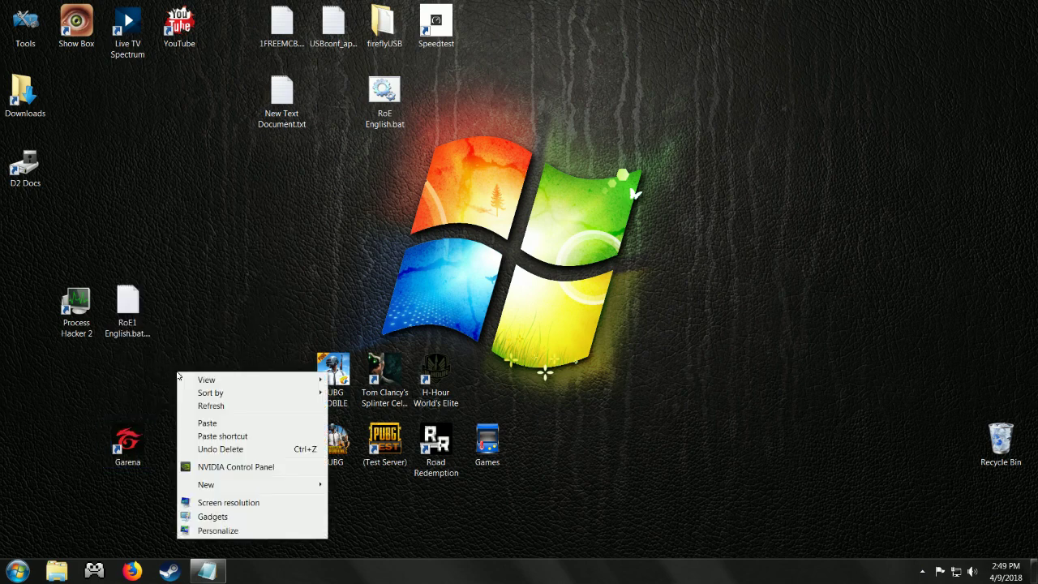
{"action": "left_click", "coordinate": [208, 423]}
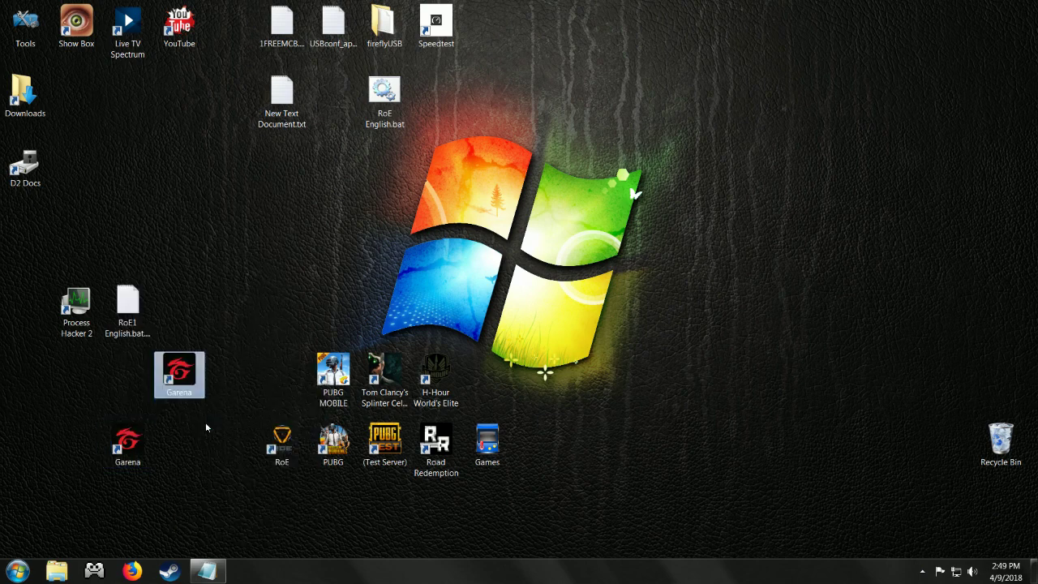
{"action": "right_click", "coordinate": [181, 382]}
{"action": "left_click", "coordinate": [216, 374]}
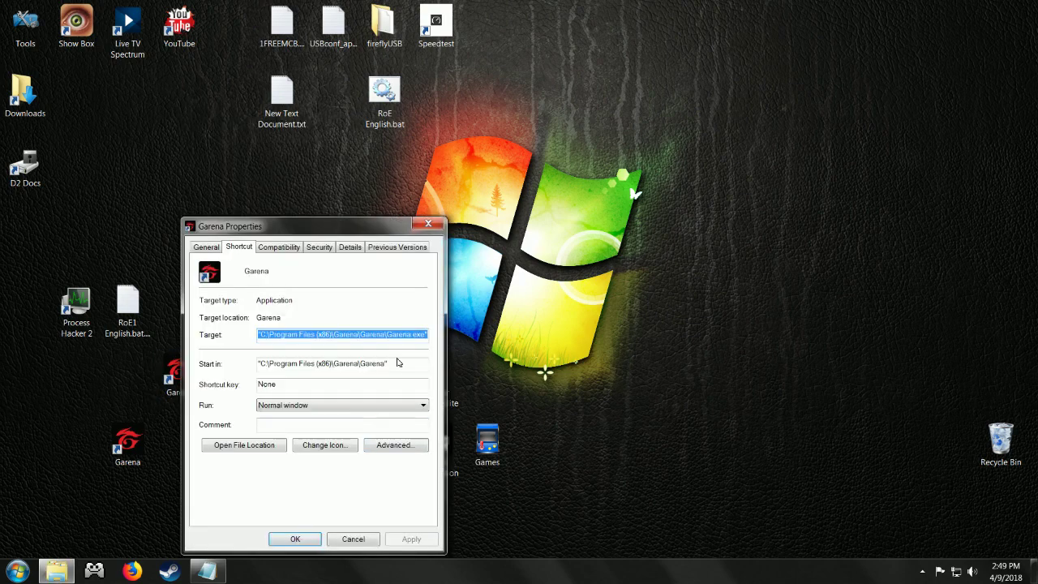
Append -toggleapp 32838 after Garena.exe in the copied shortcut's Target and apply it.
{"action": "left_click", "coordinate": [413, 334]}
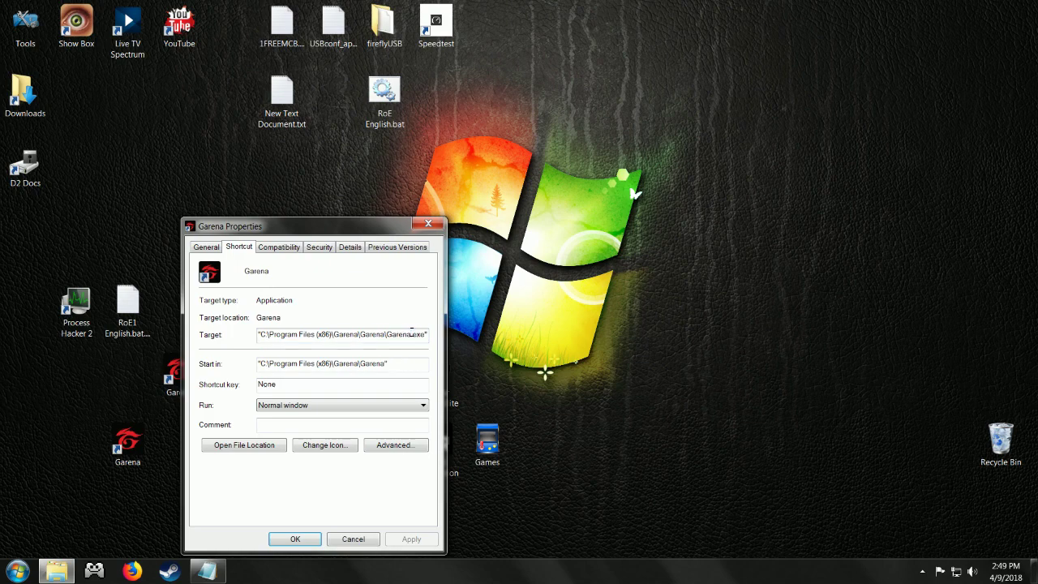
{"action": "type", "text": "-"}
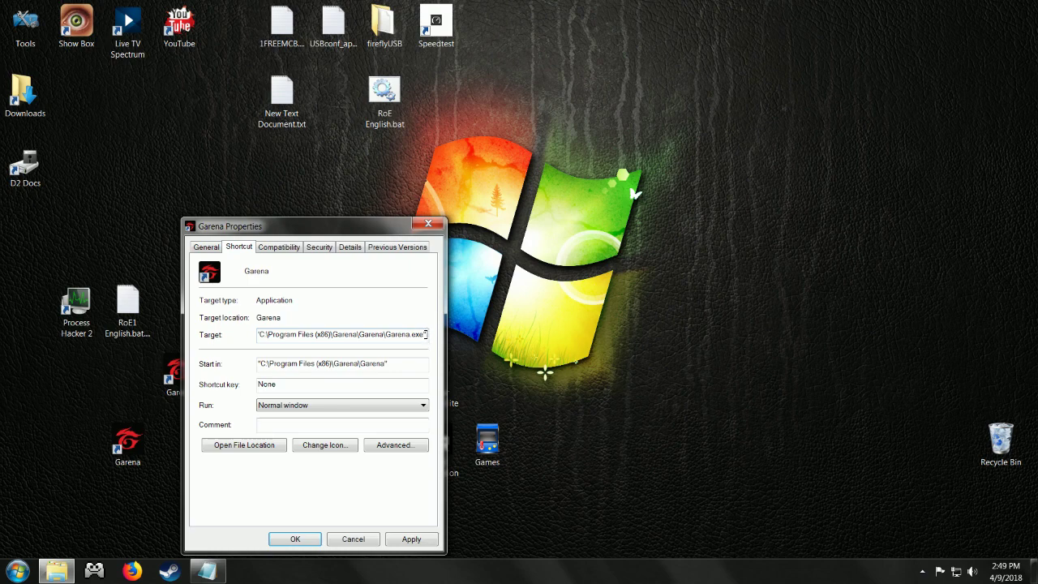
{"action": "right_click", "coordinate": [424, 334]}
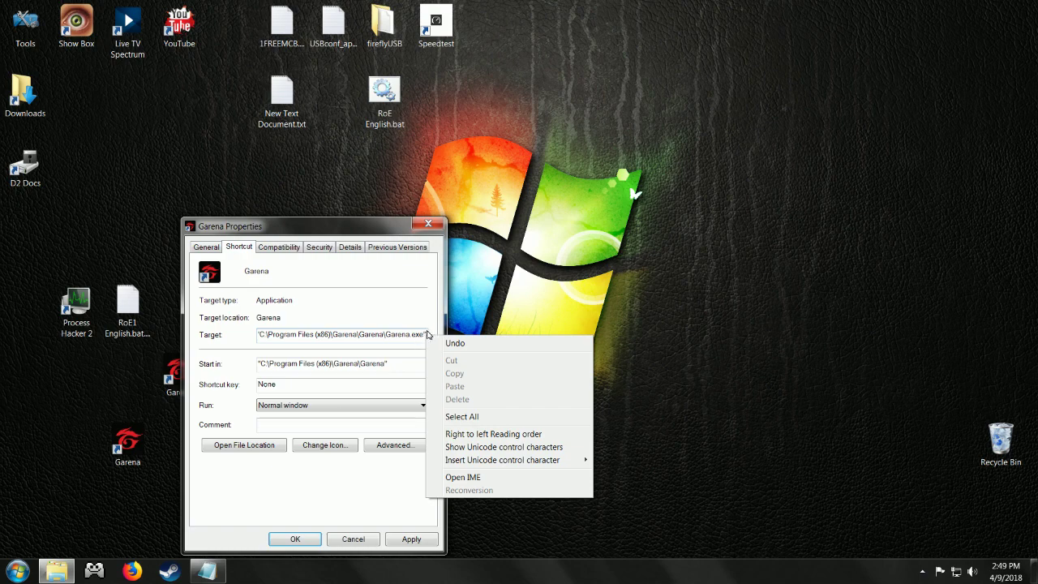
{"action": "left_click", "coordinate": [427, 332]}
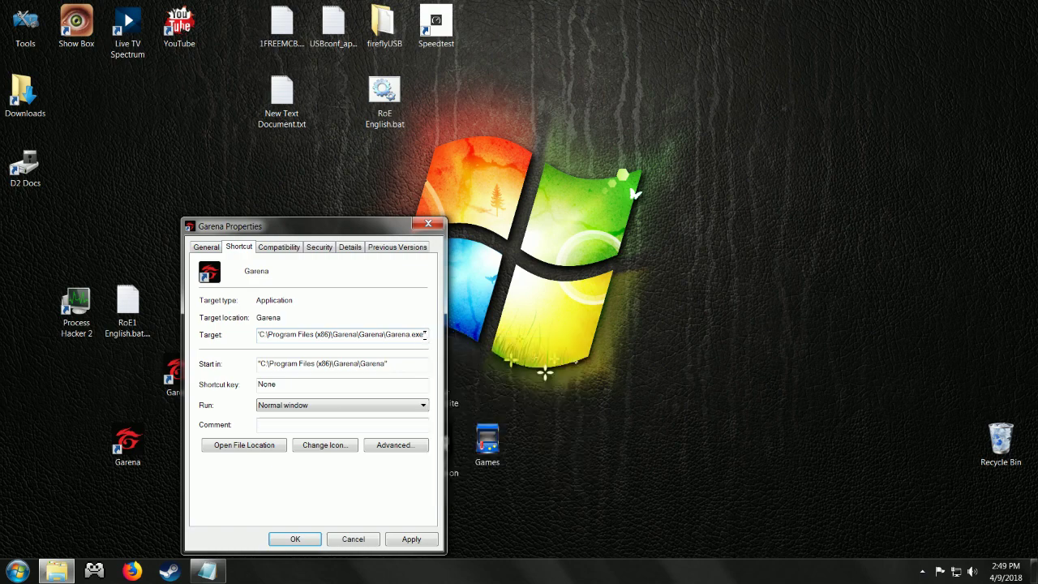
{"action": "left_click", "coordinate": [424, 334]}
{"action": "type", "text": "-toggleapp"}
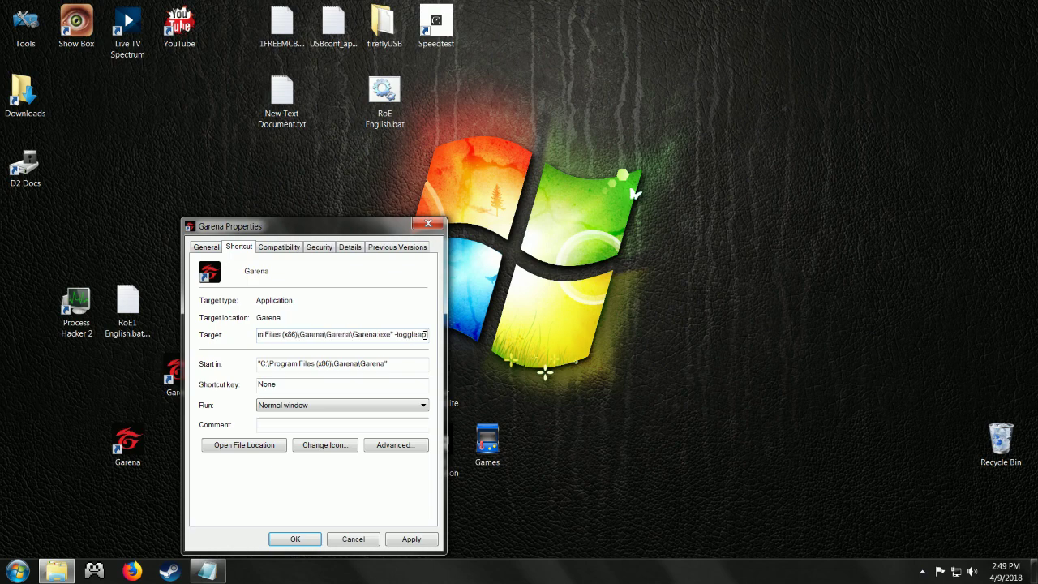
{"action": "type", "text": " 32828"}
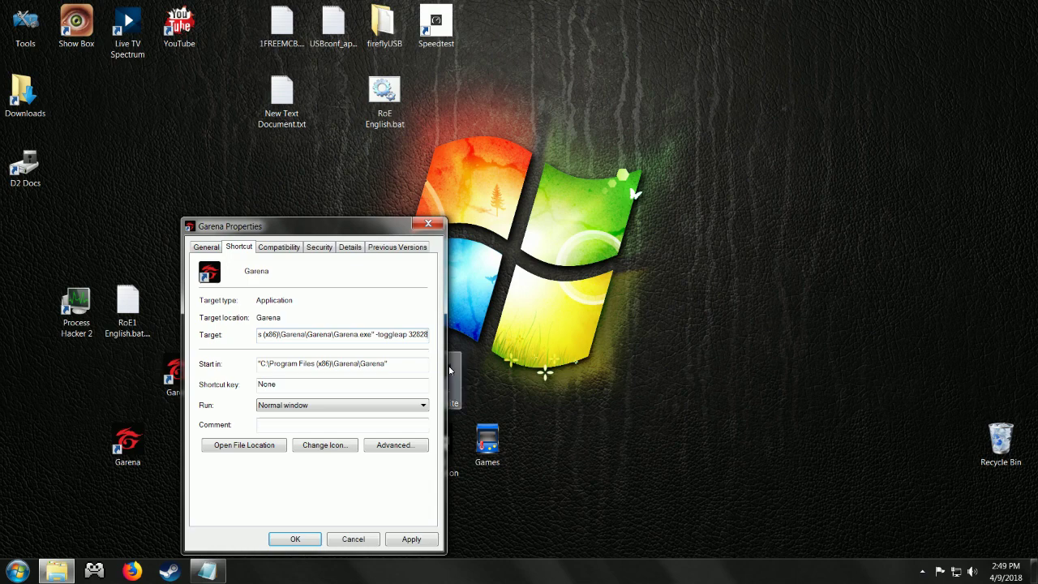
{"action": "key", "text": "BackSpace"}
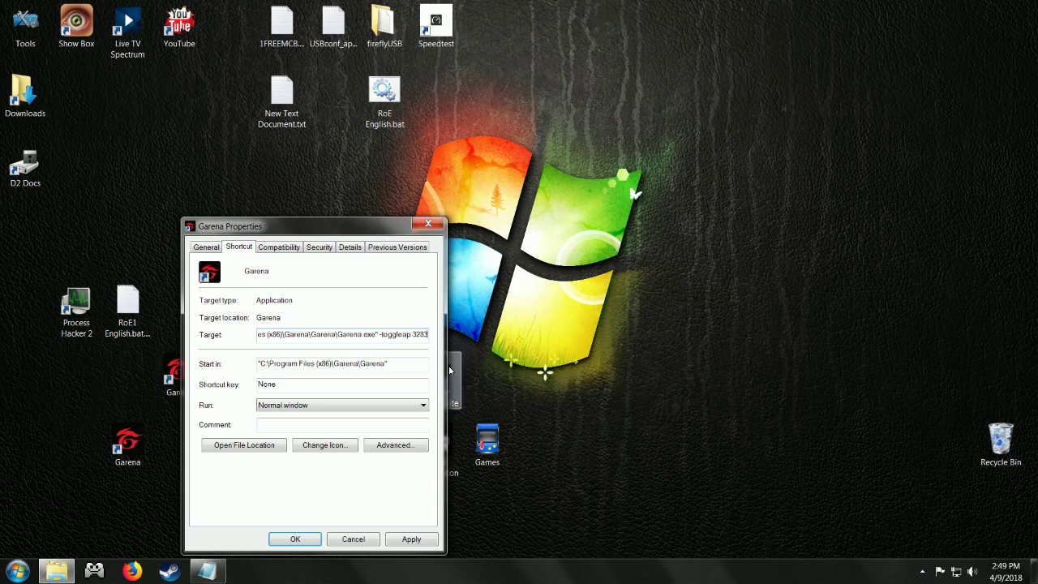
{"action": "type", "text": "8"}
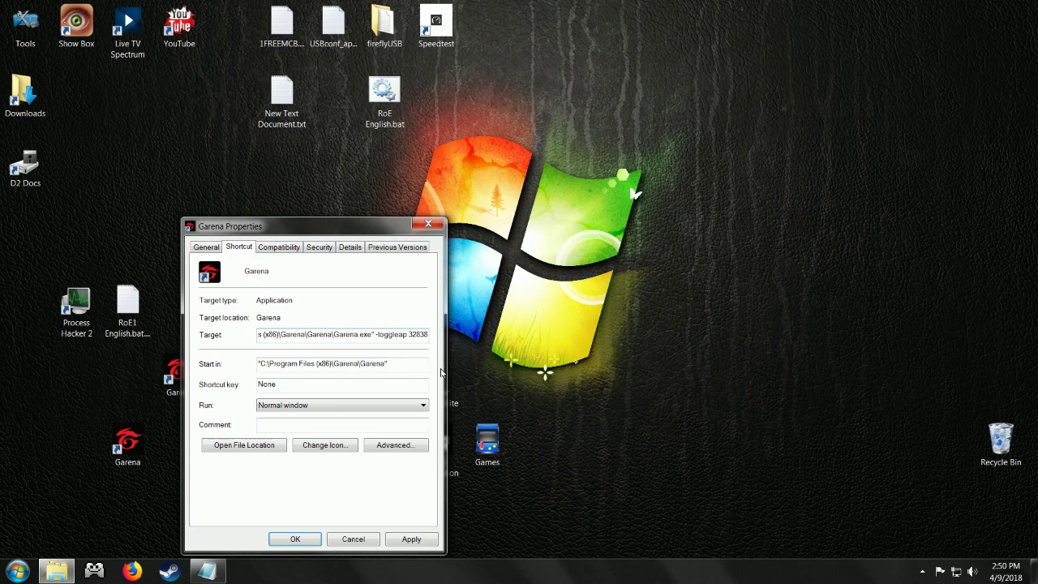
{"action": "left_click", "coordinate": [412, 539]}
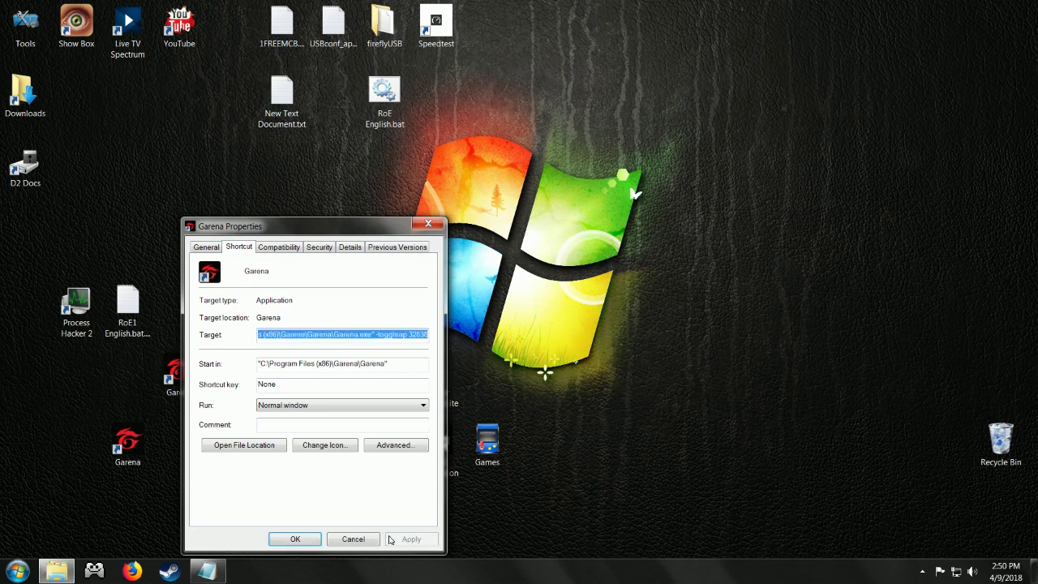
Confirm the shortcut properties, run the new Garena shortcut as administrator, and log in.
{"action": "left_click", "coordinate": [290, 539]}
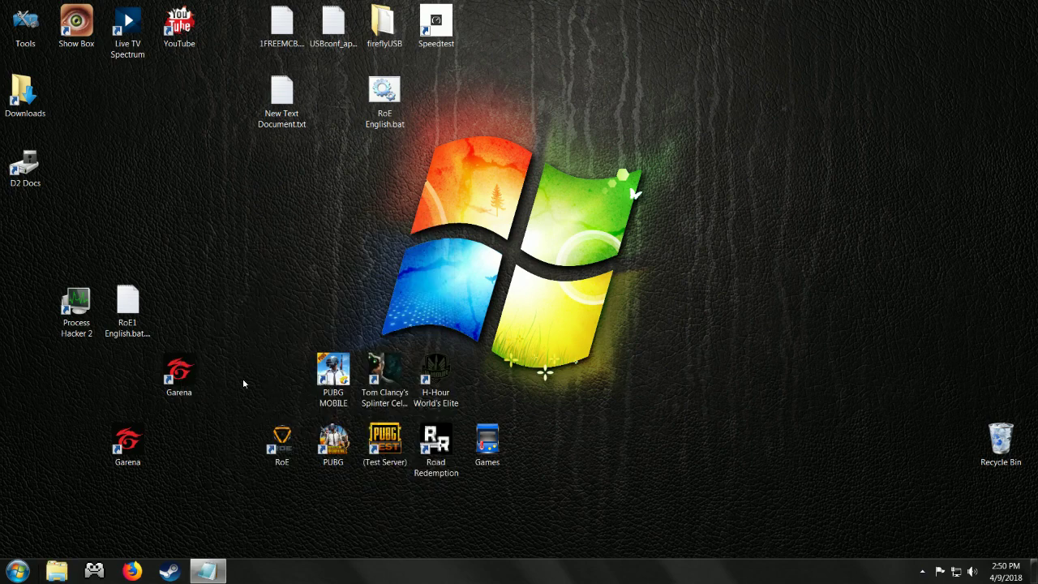
{"action": "left_click", "coordinate": [177, 373]}
{"action": "right_click", "coordinate": [175, 370]}
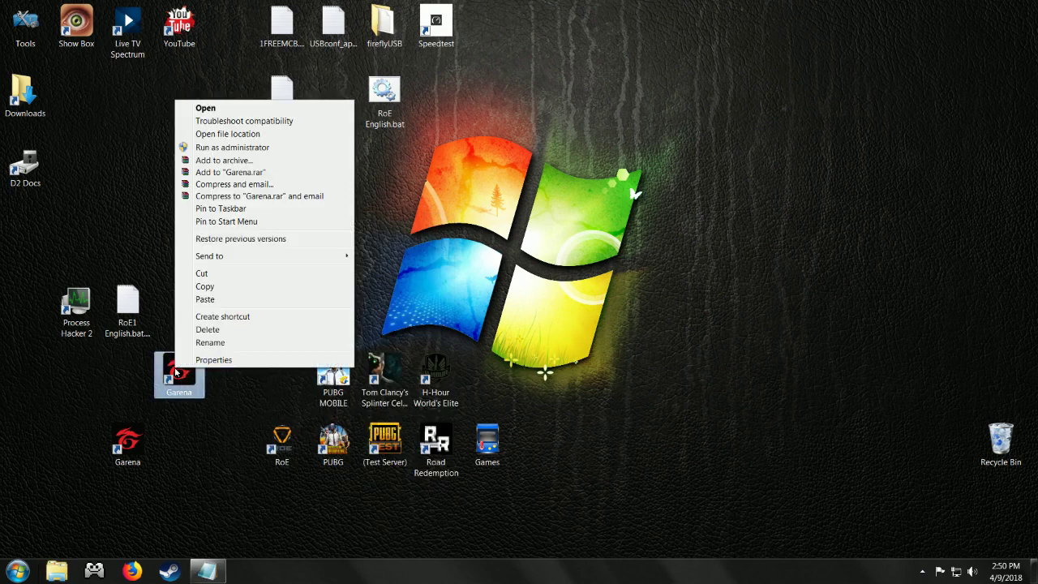
{"action": "left_click", "coordinate": [229, 151]}
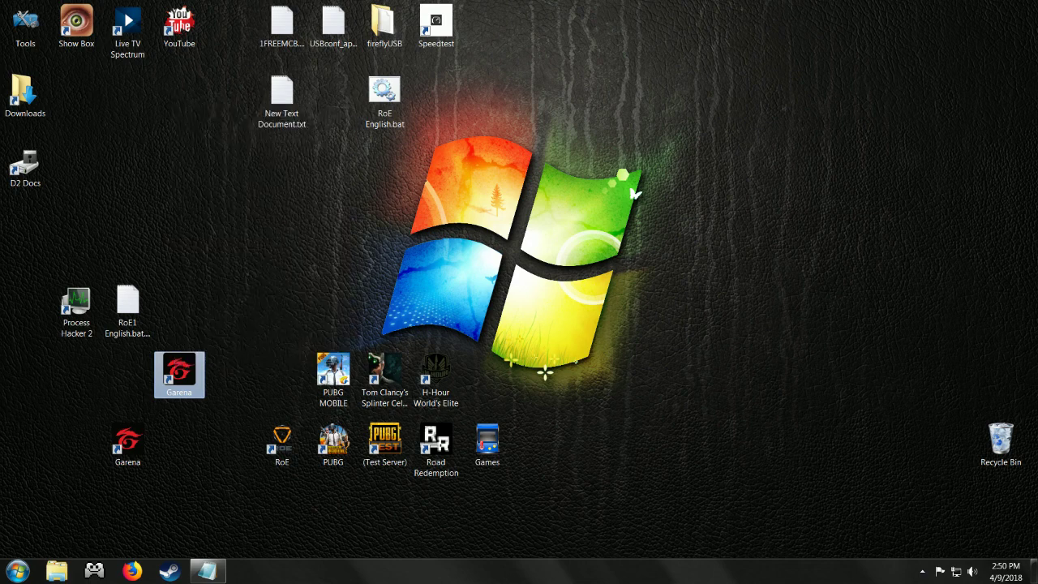
{"action": "left_click", "coordinate": [566, 317]}
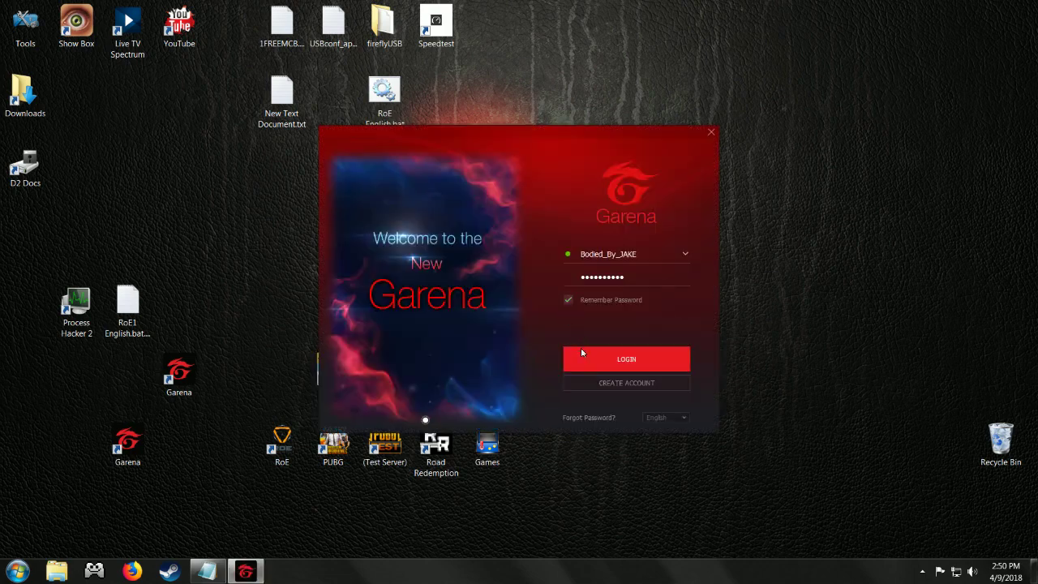
{"action": "left_click", "coordinate": [582, 364]}
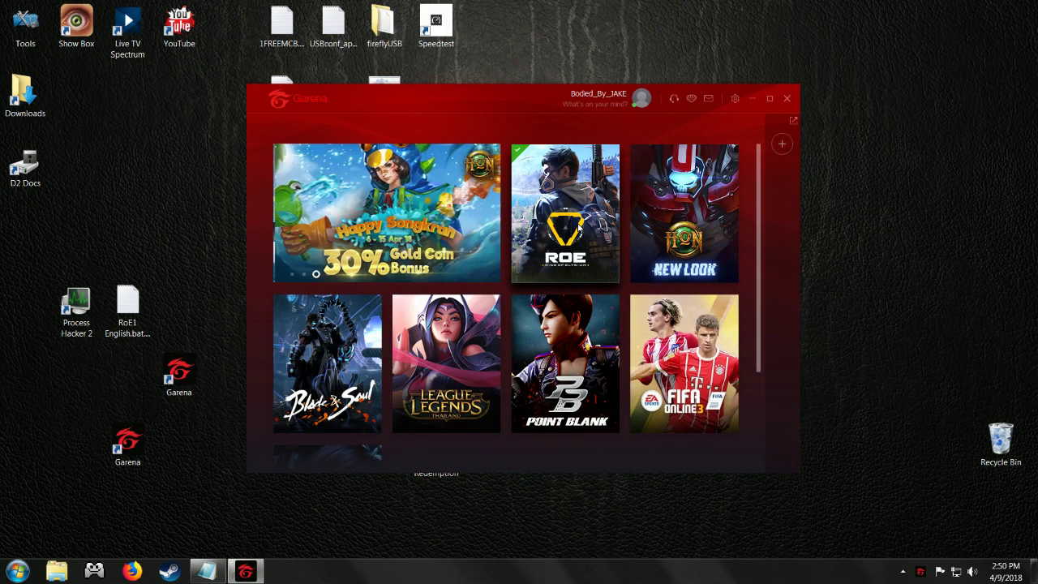
Open the Ring of Elysium page, then close and relaunch Garena as administrator.
{"action": "left_click", "coordinate": [578, 229]}
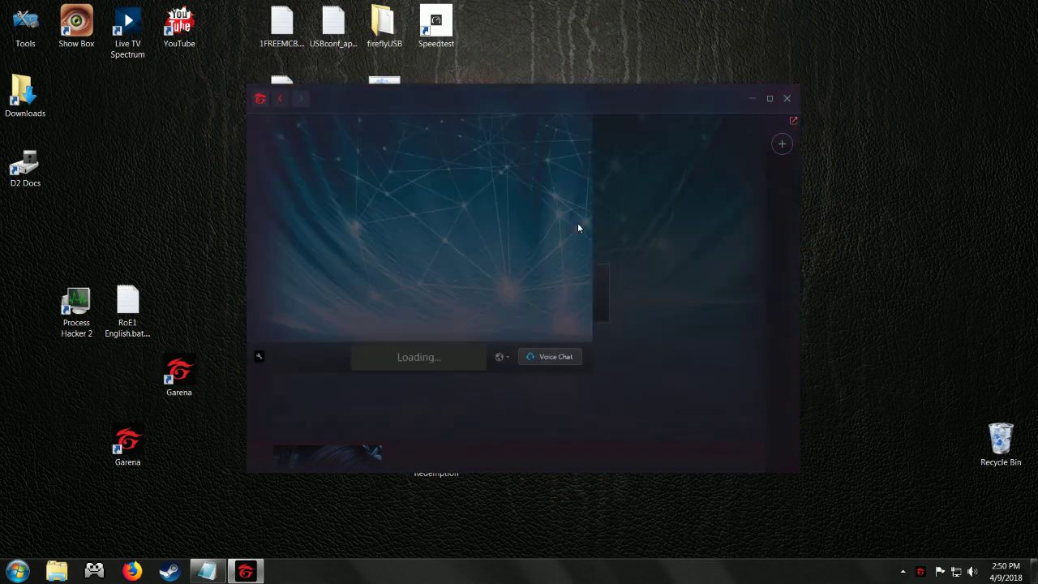
{"action": "left_click", "coordinate": [786, 98]}
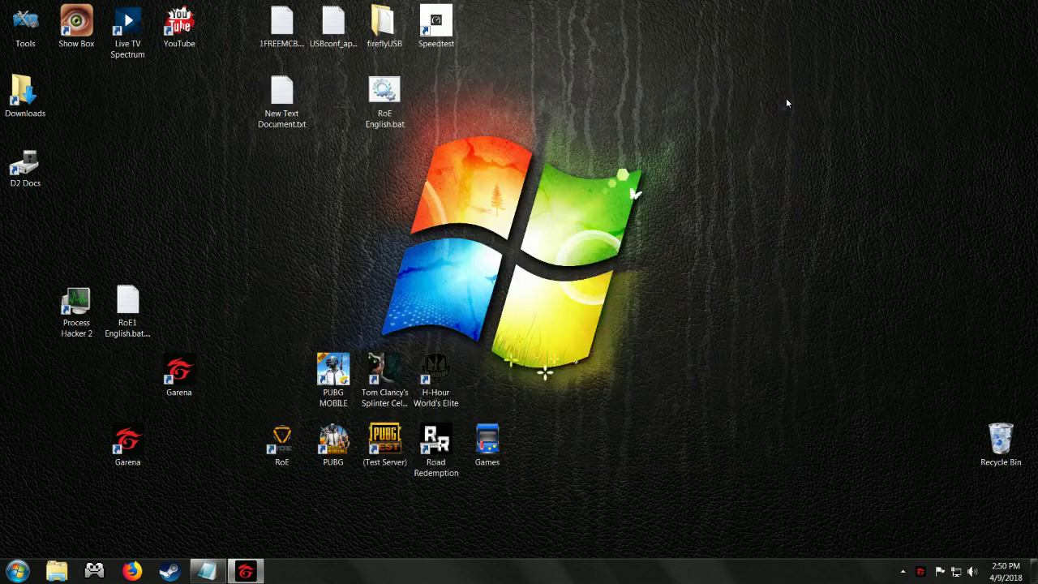
{"action": "right_click", "coordinate": [181, 377]}
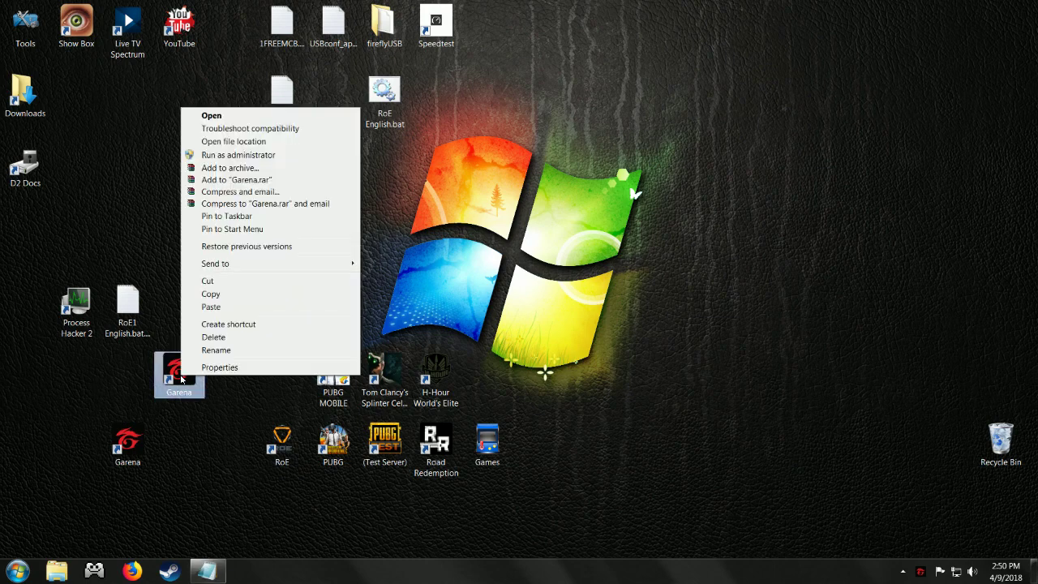
{"action": "left_click", "coordinate": [229, 156]}
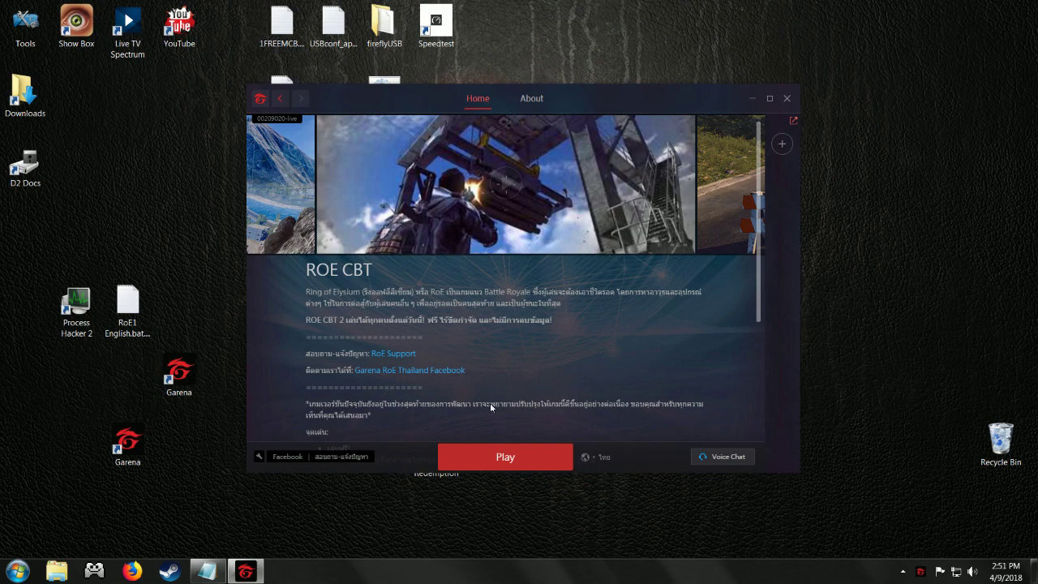
Run Process Hacker 2 as administrator and minimize its window.
{"action": "right_click", "coordinate": [84, 311]}
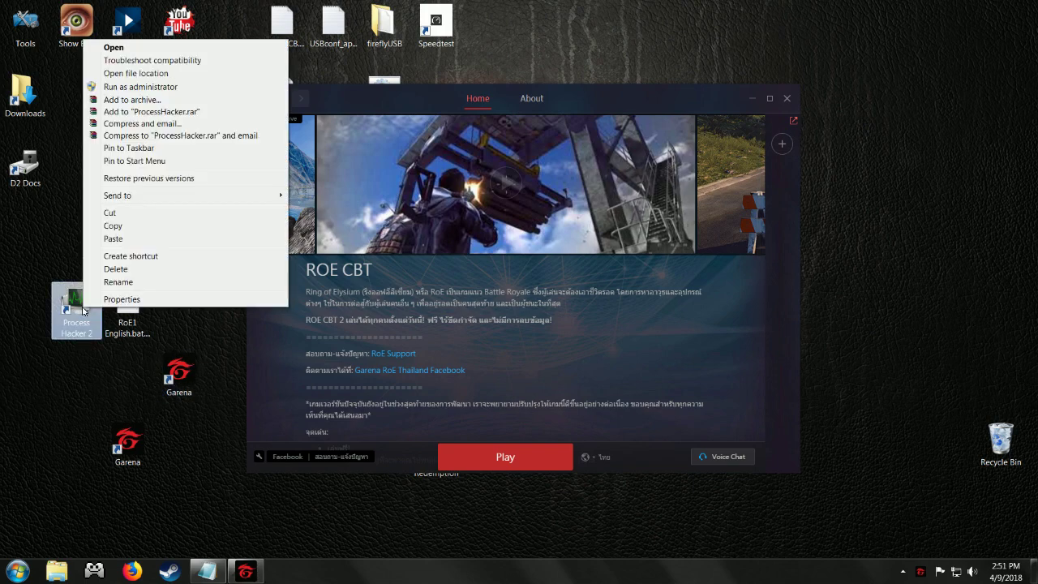
{"action": "left_click", "coordinate": [123, 87]}
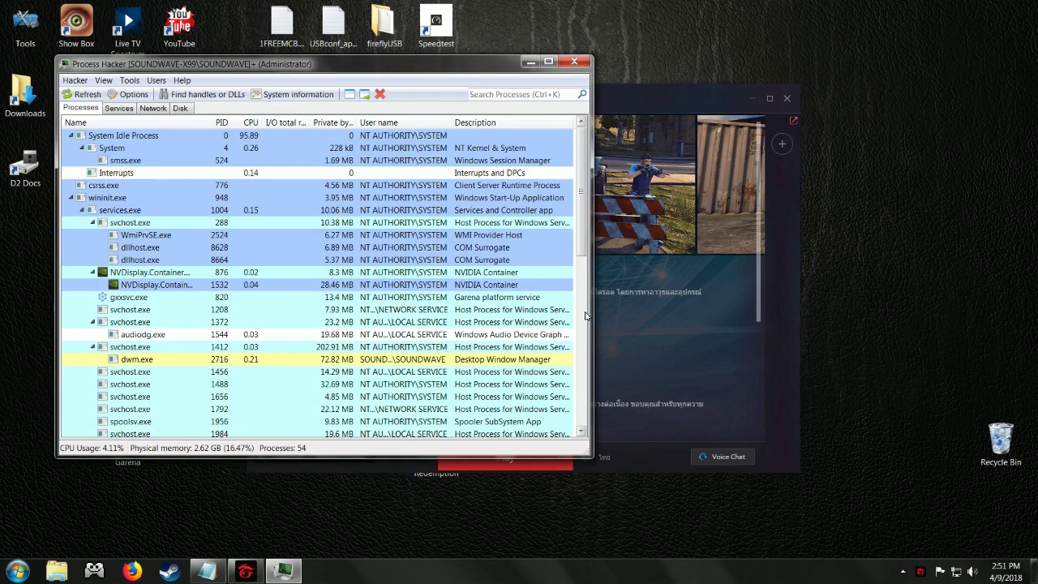
{"action": "left_click", "coordinate": [528, 62]}
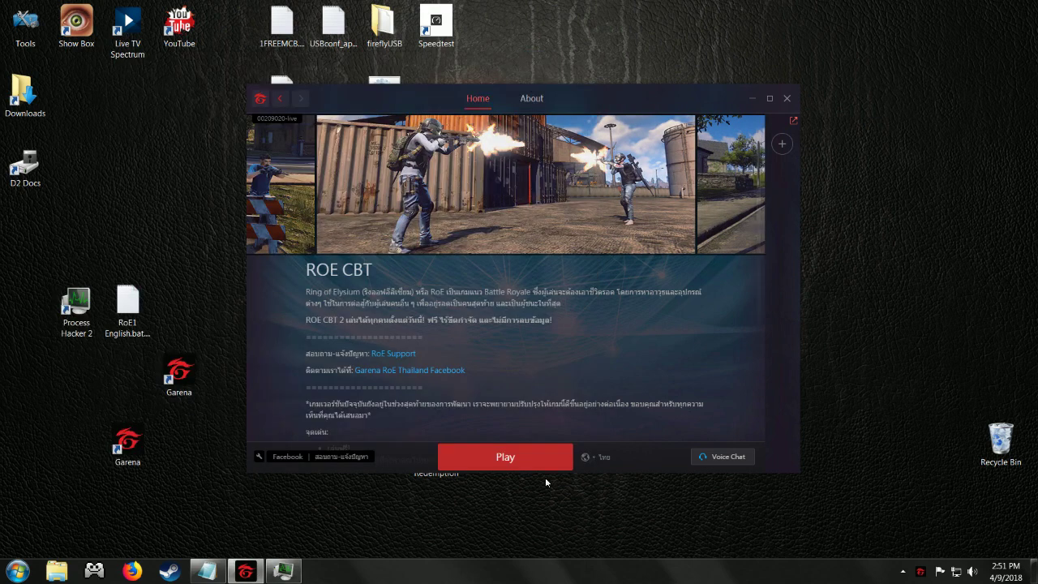
Launch Ring of Elysium, start solo matchmaking, and minimize the game.
{"action": "left_click", "coordinate": [492, 457]}
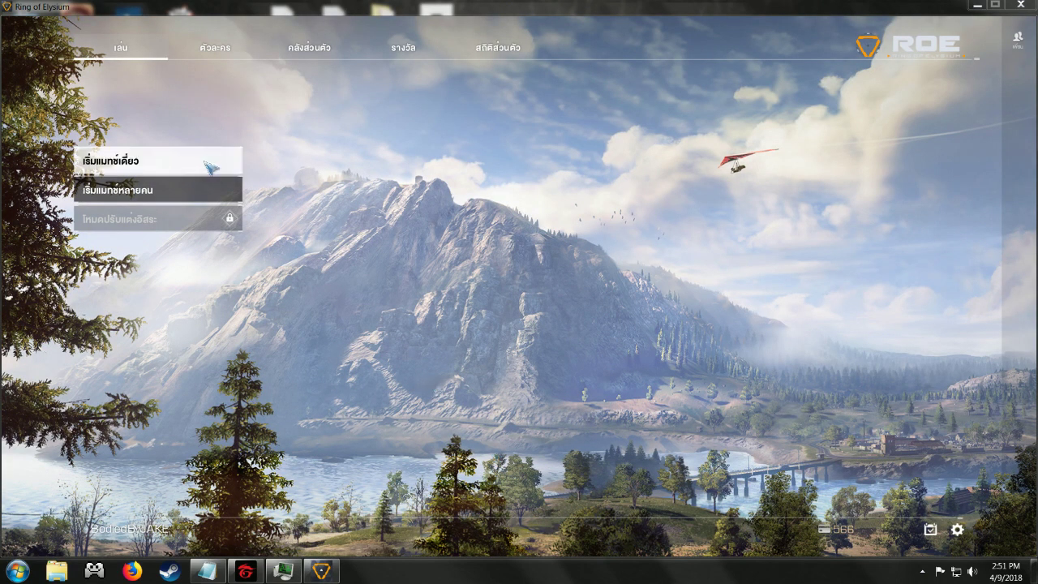
{"action": "left_click", "coordinate": [138, 162]}
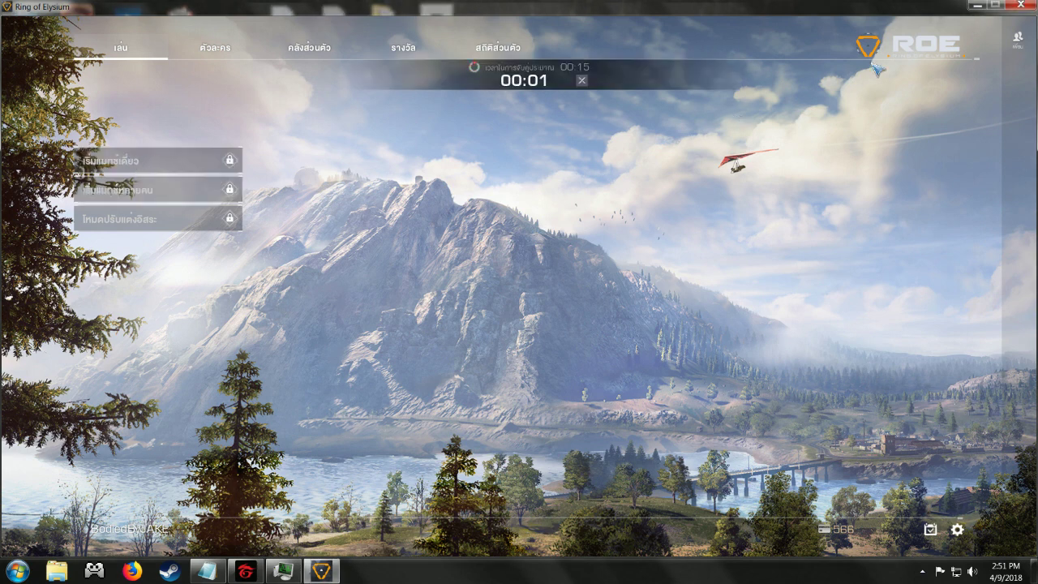
{"action": "left_click", "coordinate": [978, 7]}
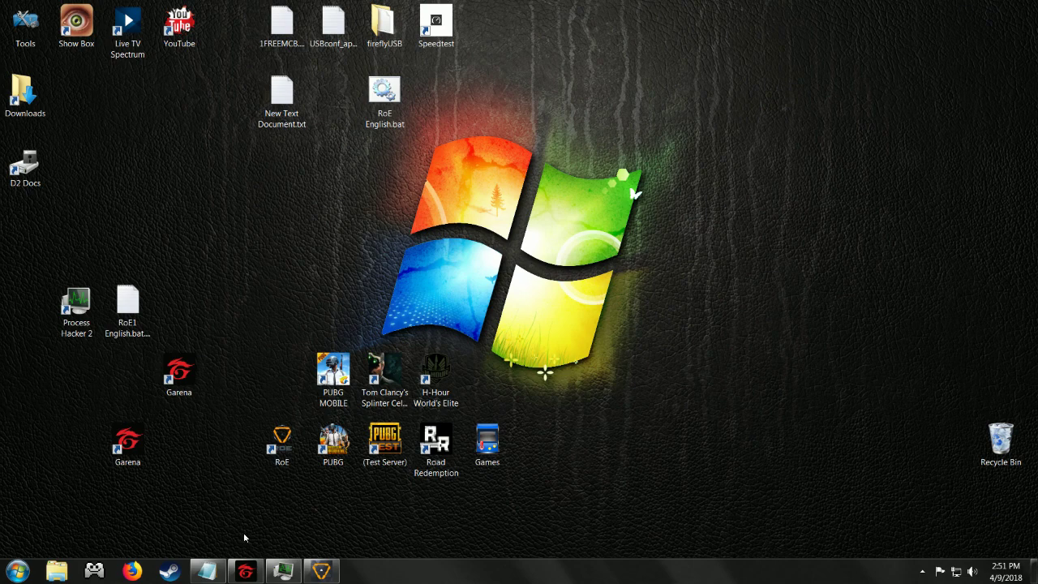
Restore Process Hacker and open the Europa_Client.exe process properties.
{"action": "left_click", "coordinate": [283, 571]}
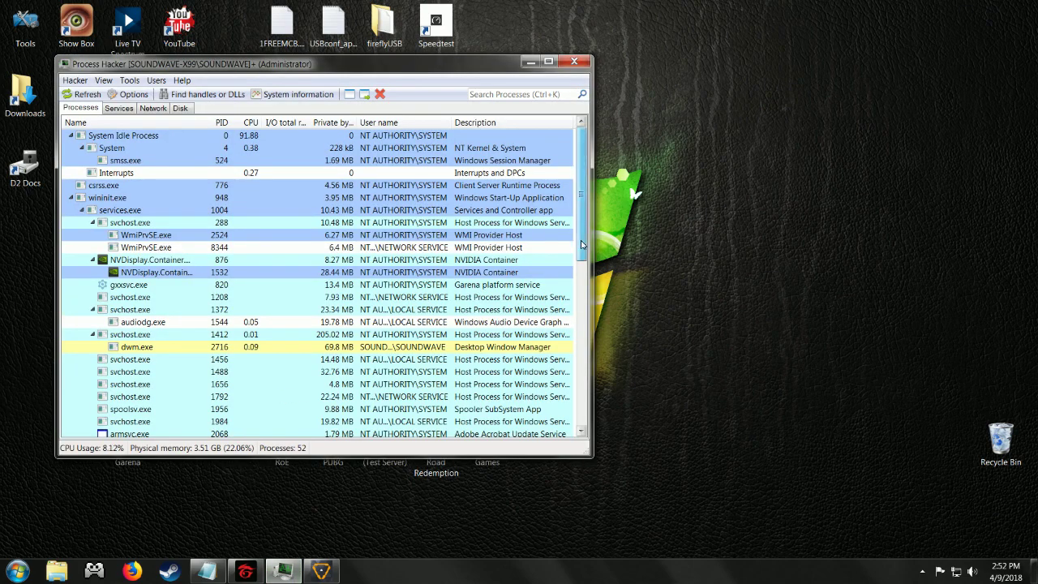
{"action": "left_click_drag", "start_coordinate": [582, 244], "coordinate": [589, 417]}
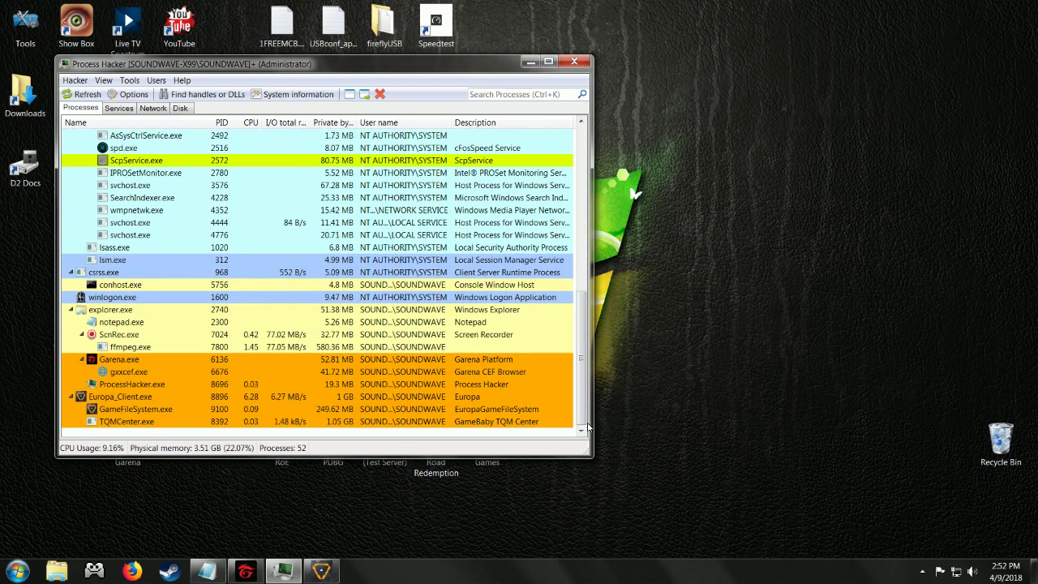
{"action": "mouse_move", "coordinate": [125, 398]}
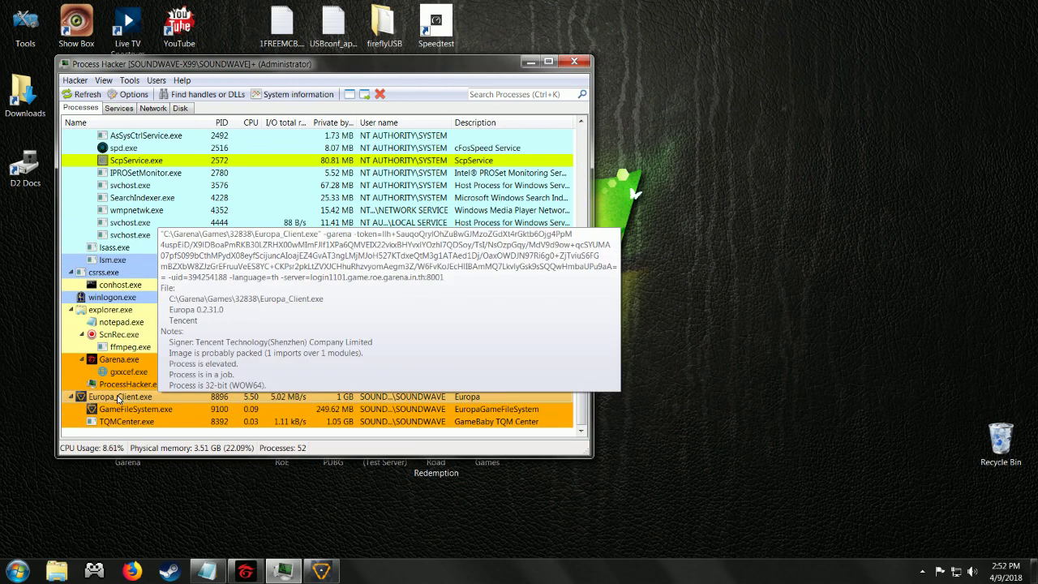
{"action": "right_click", "coordinate": [119, 397]}
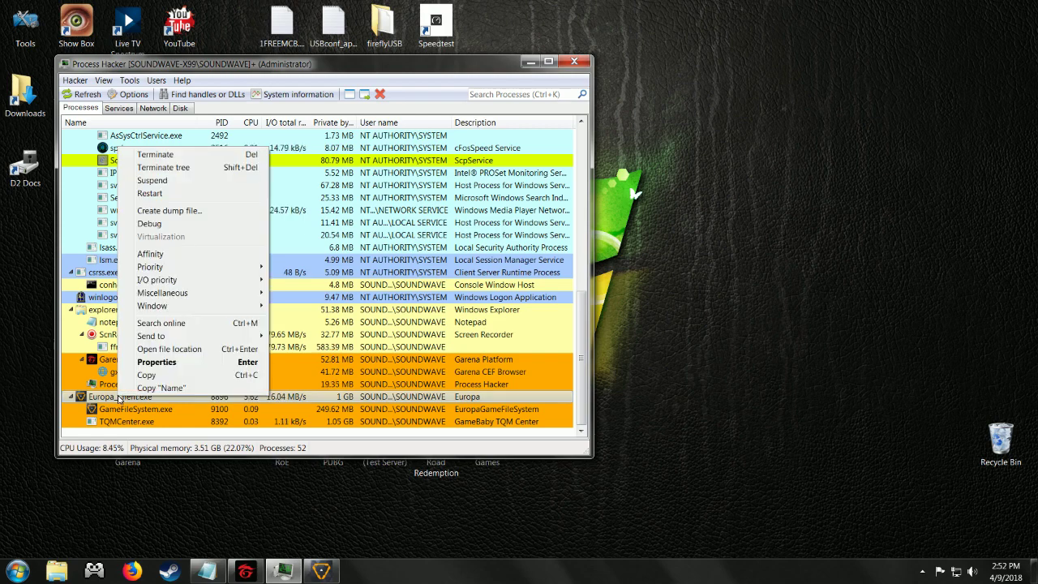
{"action": "left_click", "coordinate": [155, 363]}
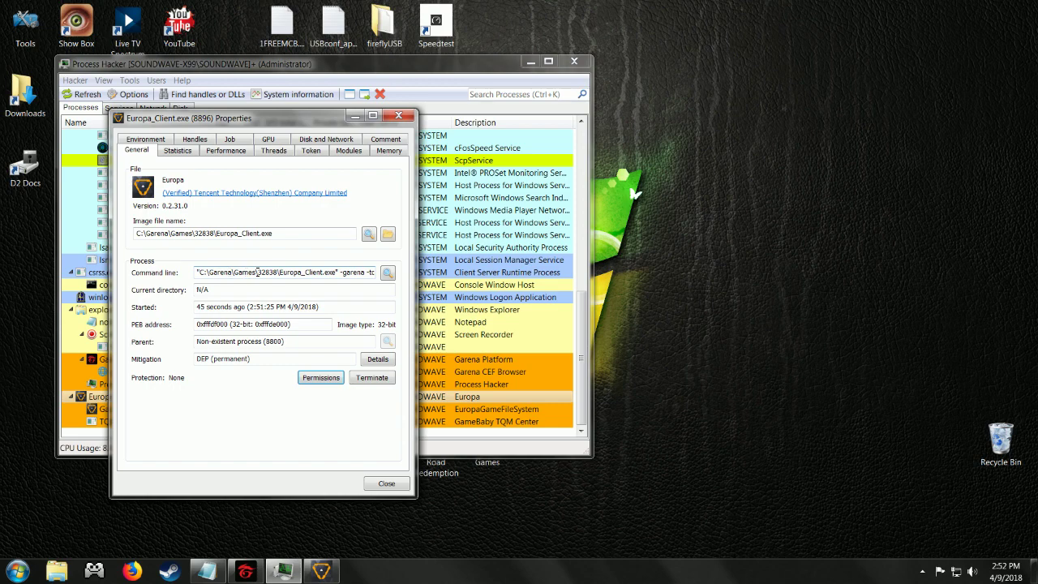
Select all and copy Europa_Client.exe's command line, then close its properties.
{"action": "right_click", "coordinate": [253, 273]}
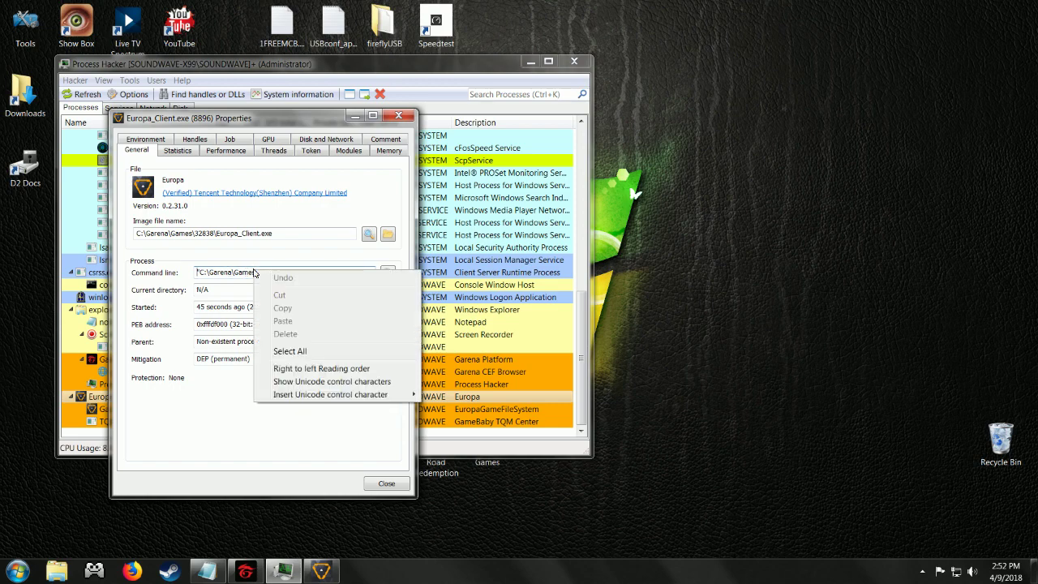
{"action": "left_click", "coordinate": [242, 273]}
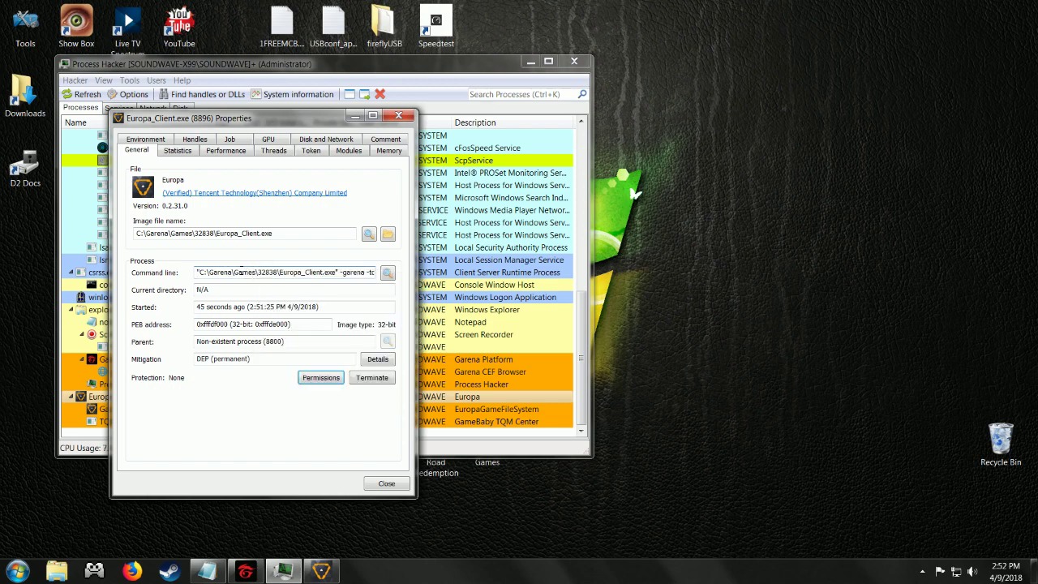
{"action": "right_click", "coordinate": [241, 273]}
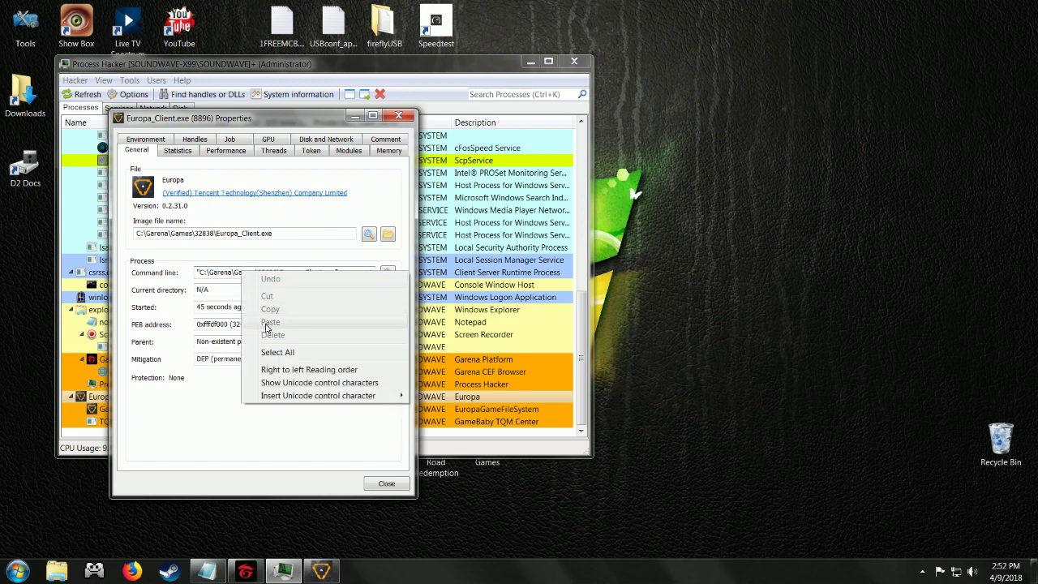
{"action": "left_click", "coordinate": [267, 354]}
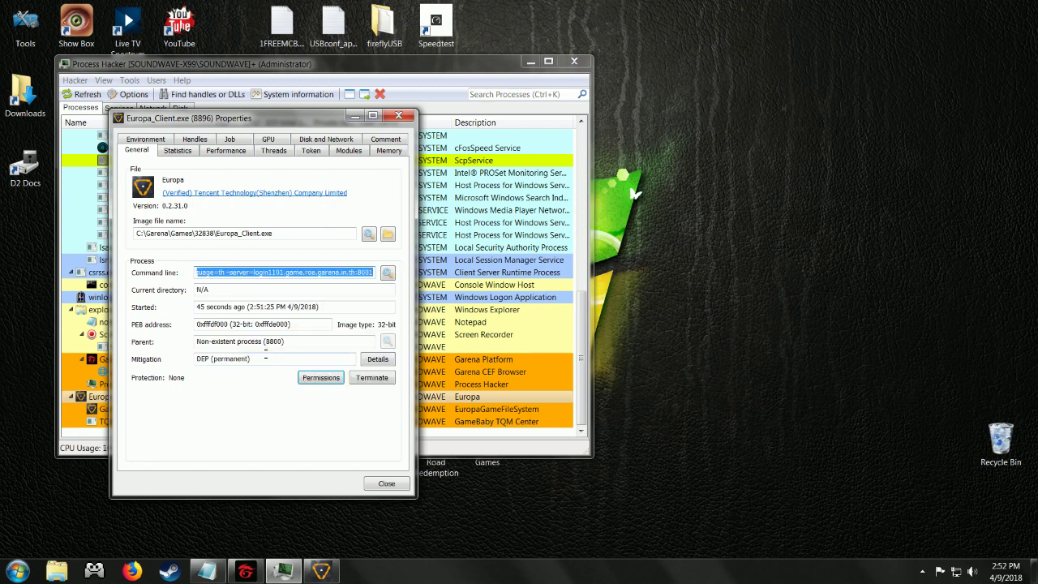
{"action": "right_click", "coordinate": [270, 274]}
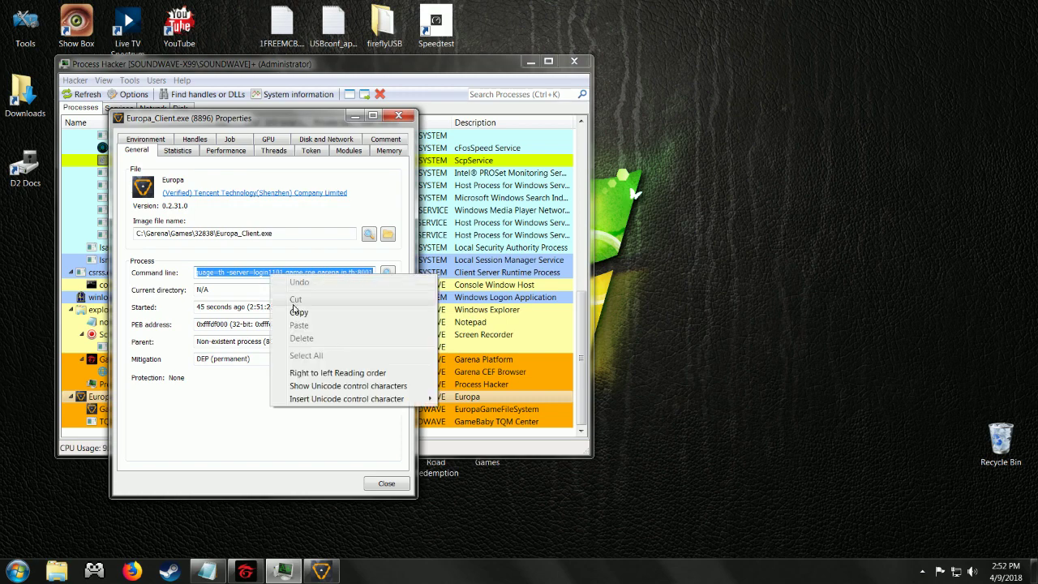
{"action": "left_click", "coordinate": [299, 314]}
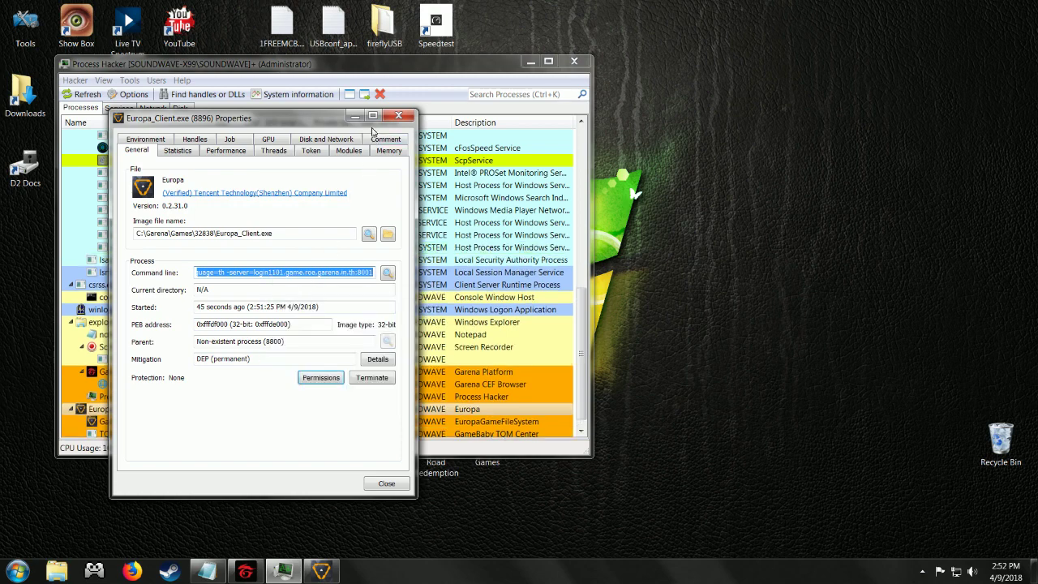
{"action": "left_click", "coordinate": [398, 115]}
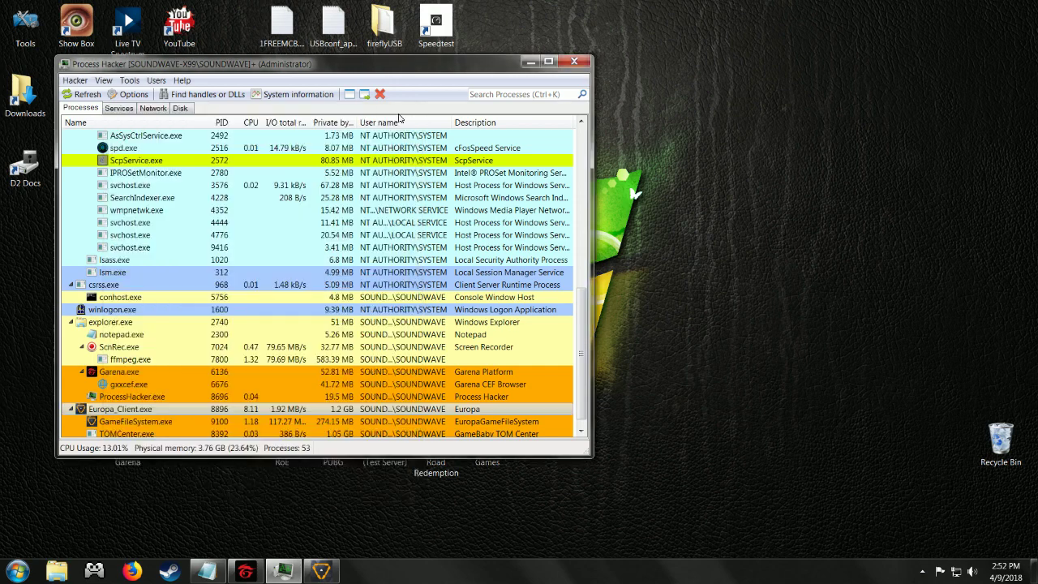
Close Process Hacker and paste the command line into RoE1 English.bat.txt above exit.
{"action": "left_click", "coordinate": [575, 60]}
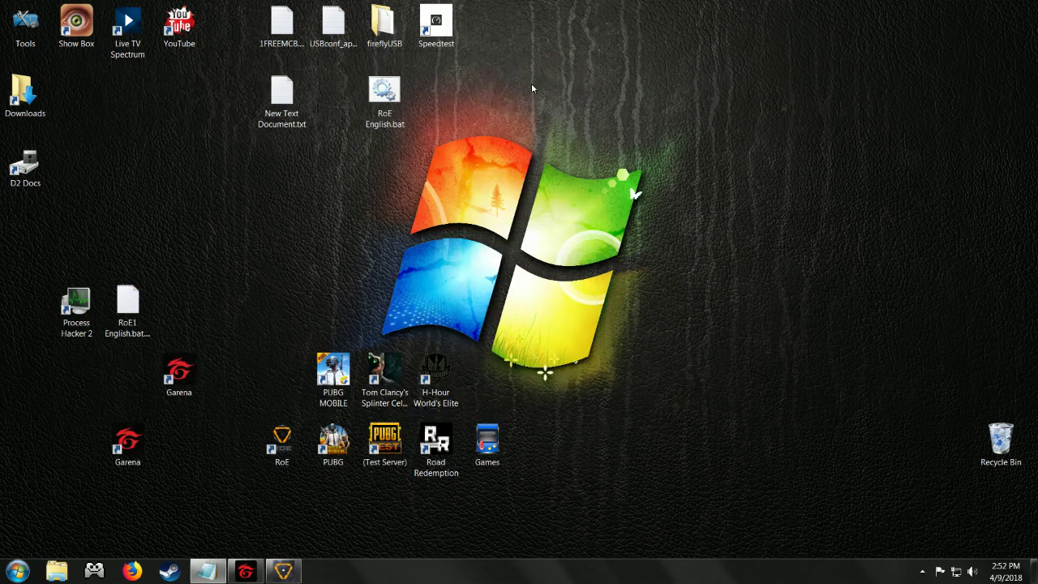
{"action": "double_click", "coordinate": [134, 305]}
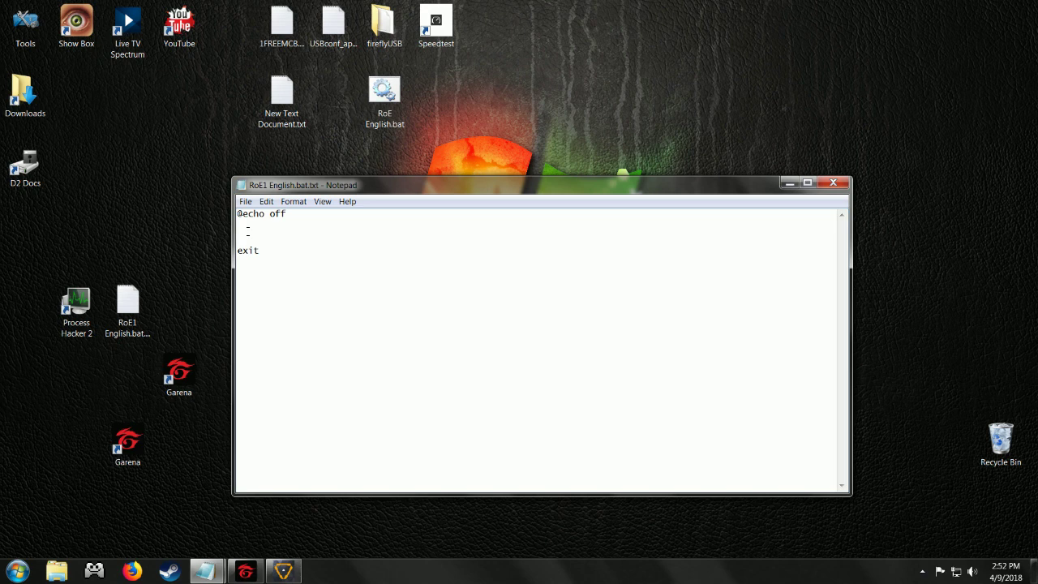
{"action": "right_click", "coordinate": [239, 233]}
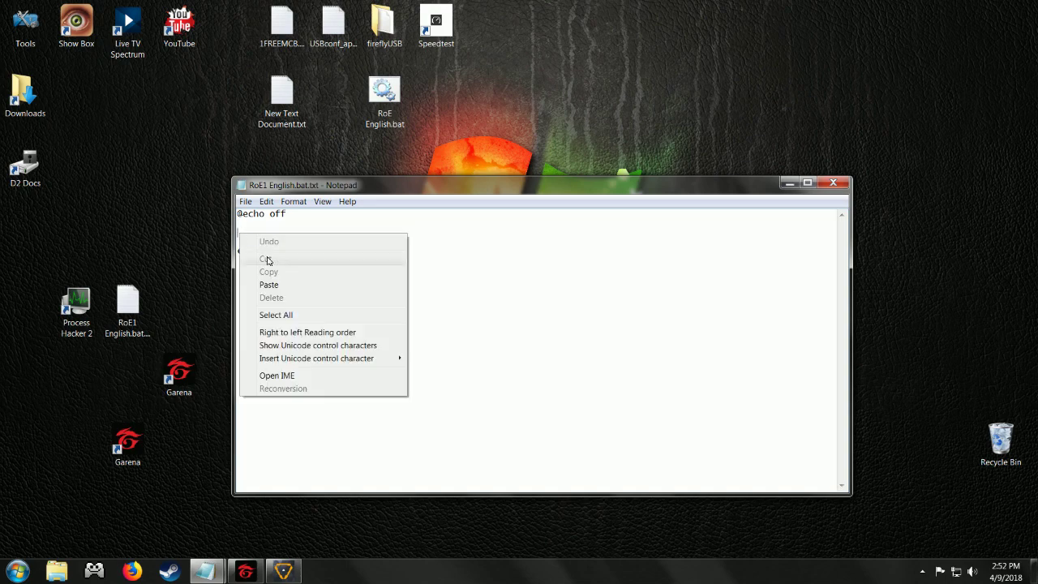
{"action": "left_click", "coordinate": [268, 285]}
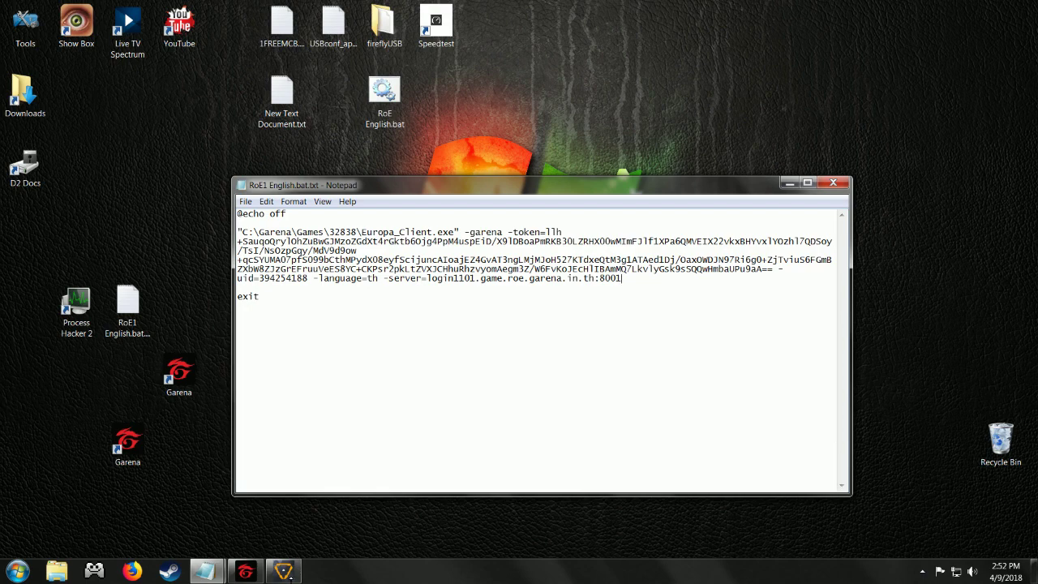
Switch to Ring of Elysium, leave the current match, and confirm exiting the game.
{"action": "key", "text": "alt+Tab"}
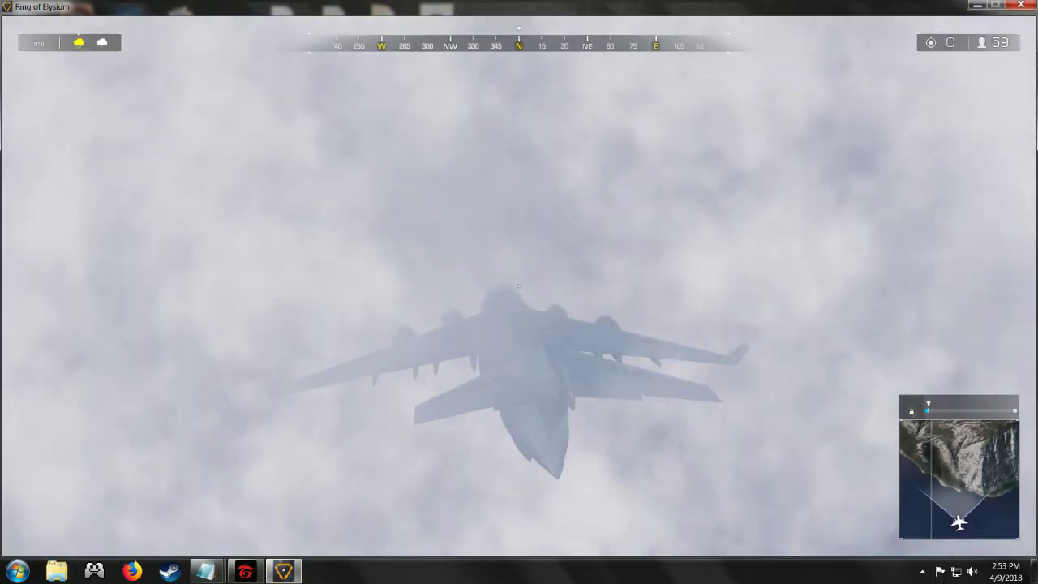
{"action": "key", "text": "Escape"}
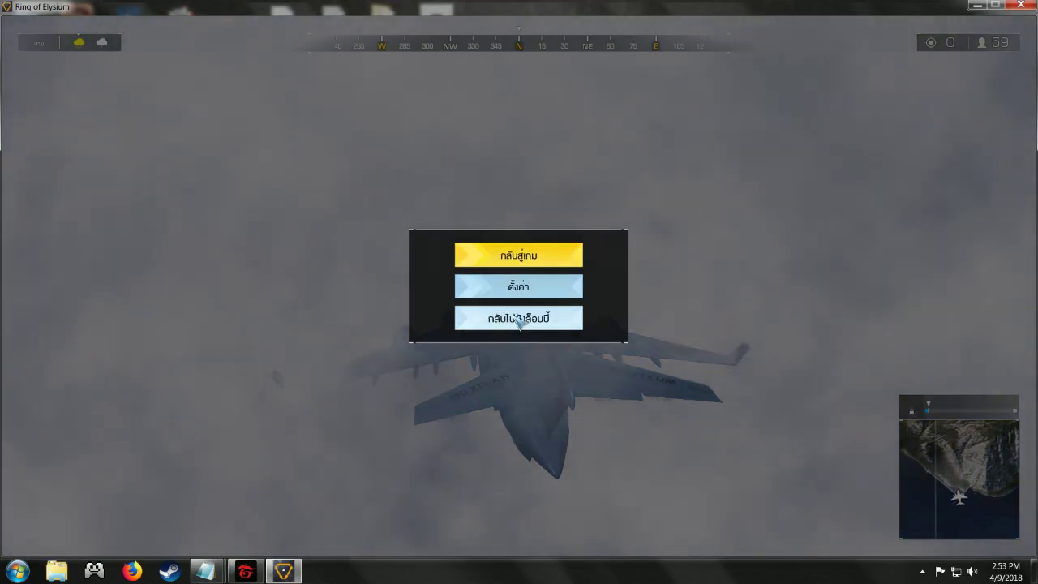
{"action": "left_click", "coordinate": [519, 319]}
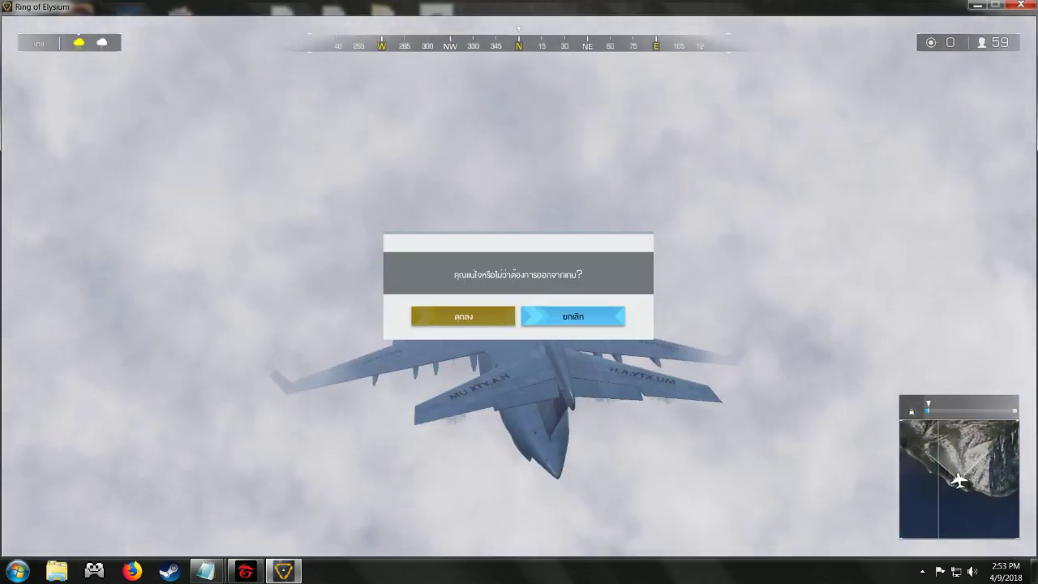
{"action": "left_click", "coordinate": [463, 316]}
{"action": "left_click", "coordinate": [984, 8]}
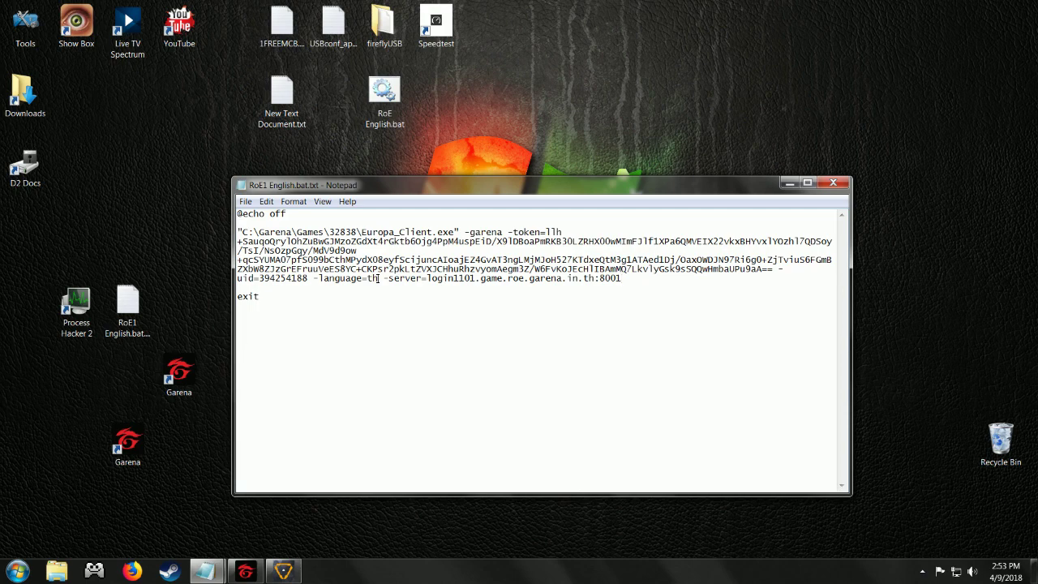
Change -language=th to -language=en, save the file, and close Notepad.
{"action": "key", "text": "BackSpace"}
{"action": "key", "text": "BackSpace"}
{"action": "type", "text": "en"}
{"action": "left_click", "coordinate": [245, 201]}
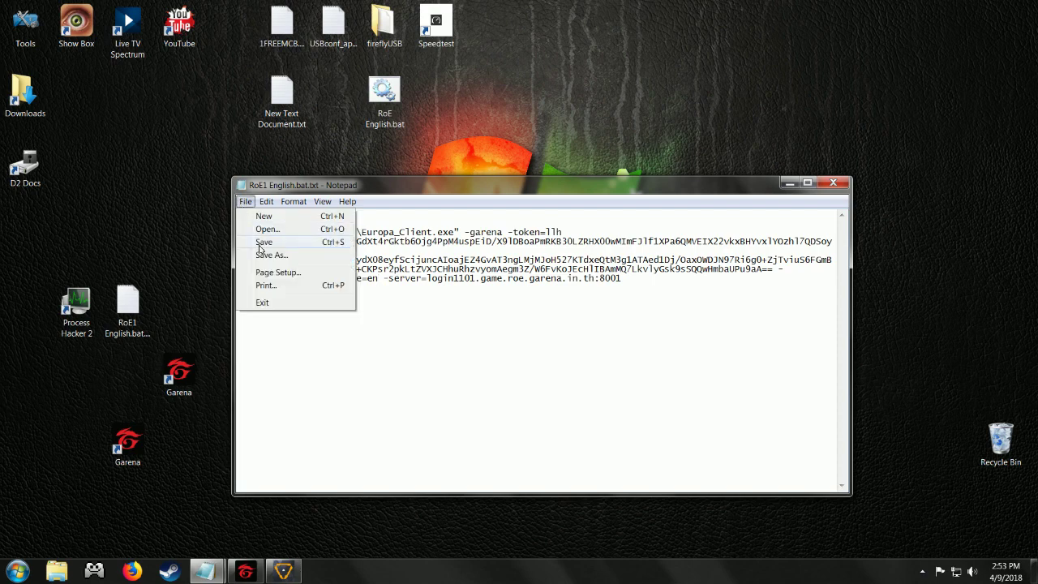
{"action": "left_click", "coordinate": [262, 243]}
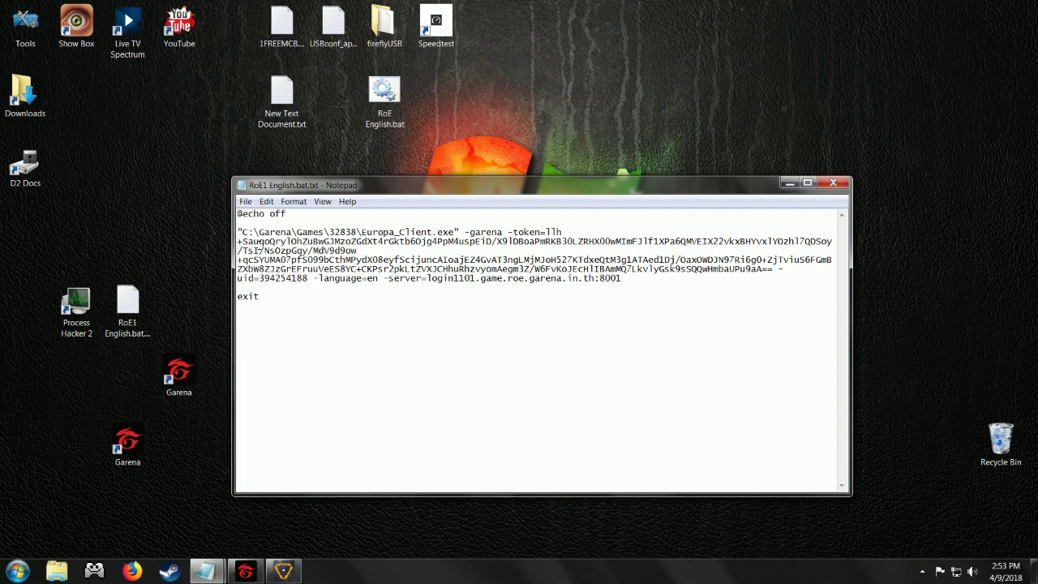
{"action": "left_click", "coordinate": [833, 183]}
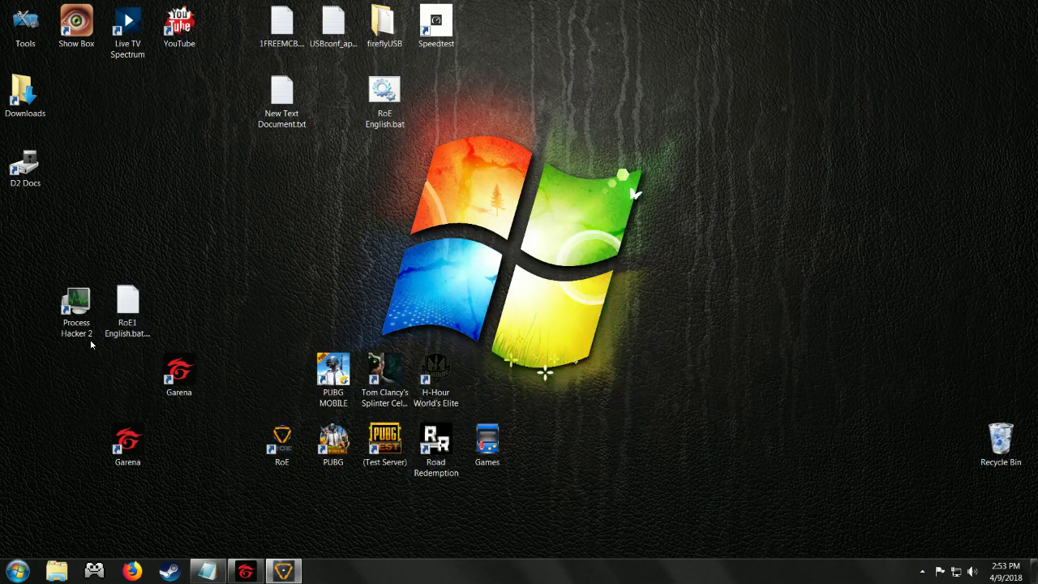
Rename RoE1 English.bat.txt to RoE1 English.bat, accepting the extension change, and reposition it.
{"action": "left_click", "coordinate": [128, 338]}
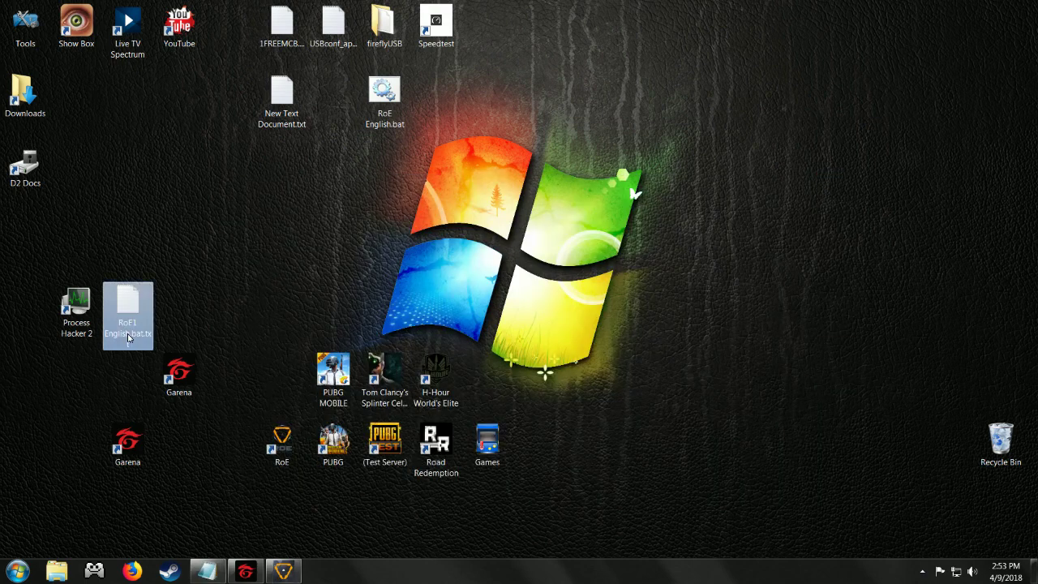
{"action": "left_click", "coordinate": [127, 337]}
{"action": "left_click", "coordinate": [139, 340]}
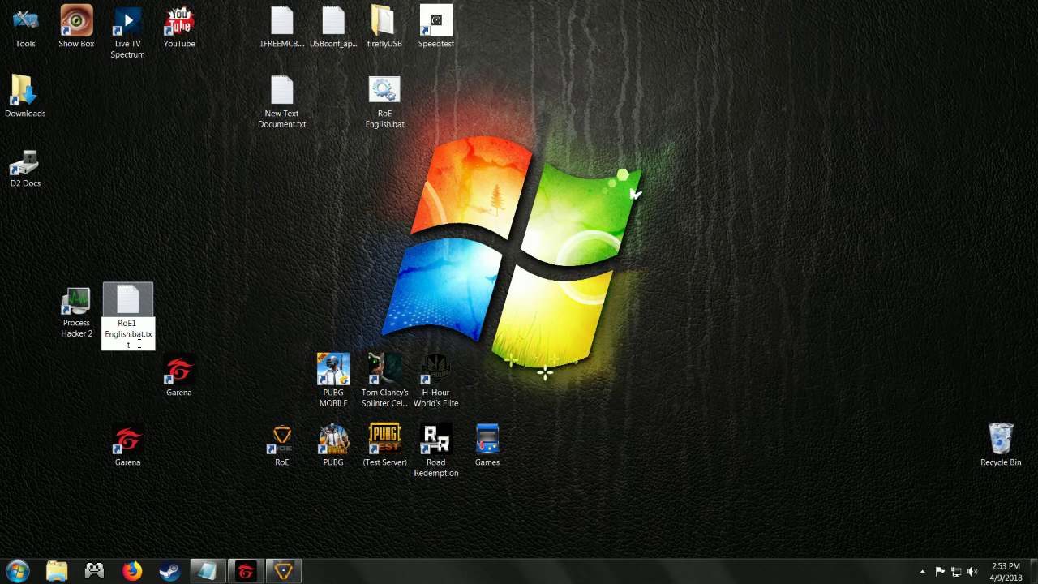
{"action": "key", "text": "BackSpace"}
{"action": "key", "text": "BackSpace"}
{"action": "key", "text": "BackSpace"}
{"action": "key", "text": "BackSpace"}
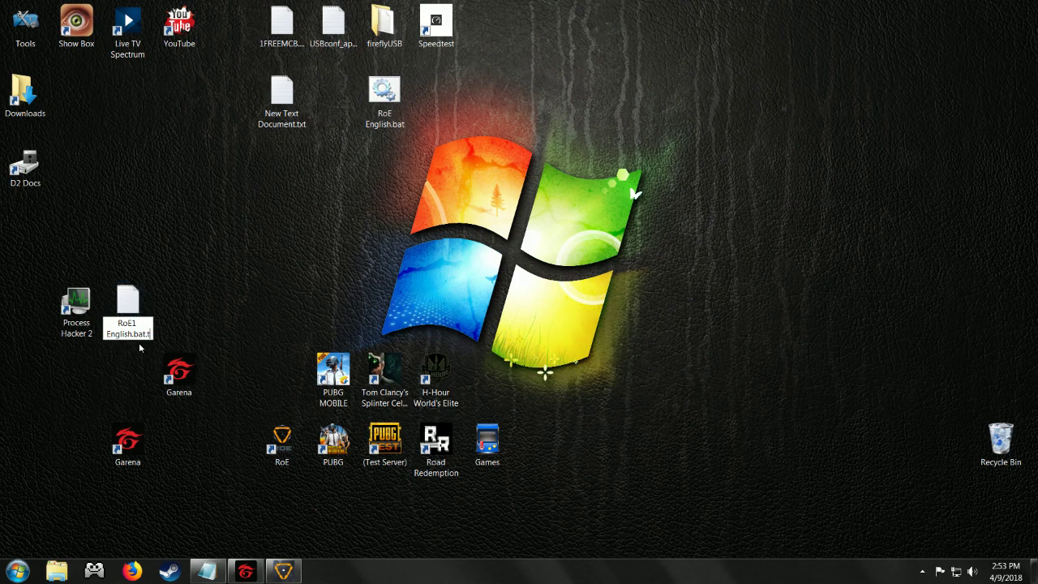
{"action": "key", "text": "Return"}
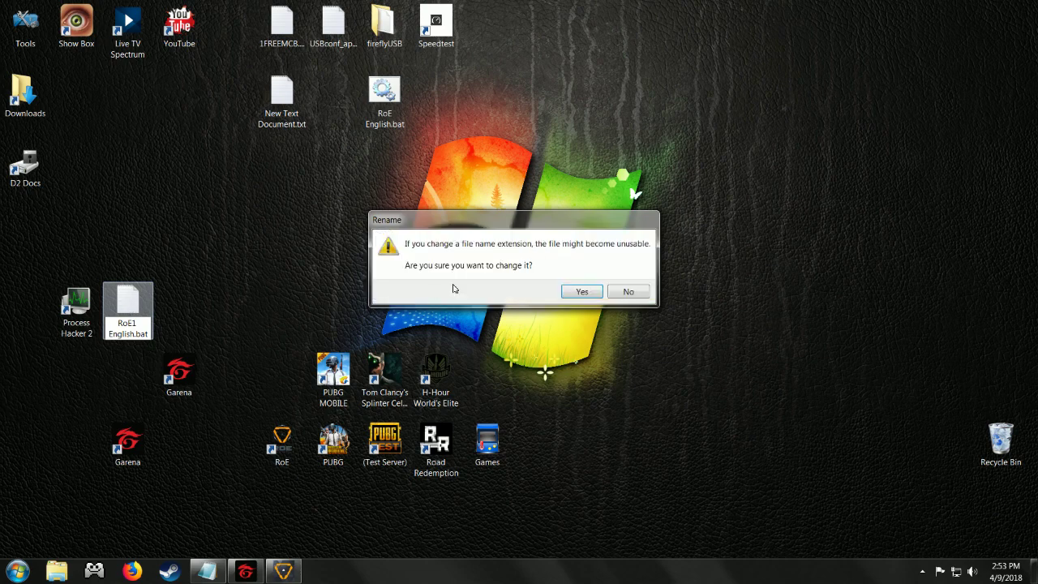
{"action": "left_click", "coordinate": [574, 291]}
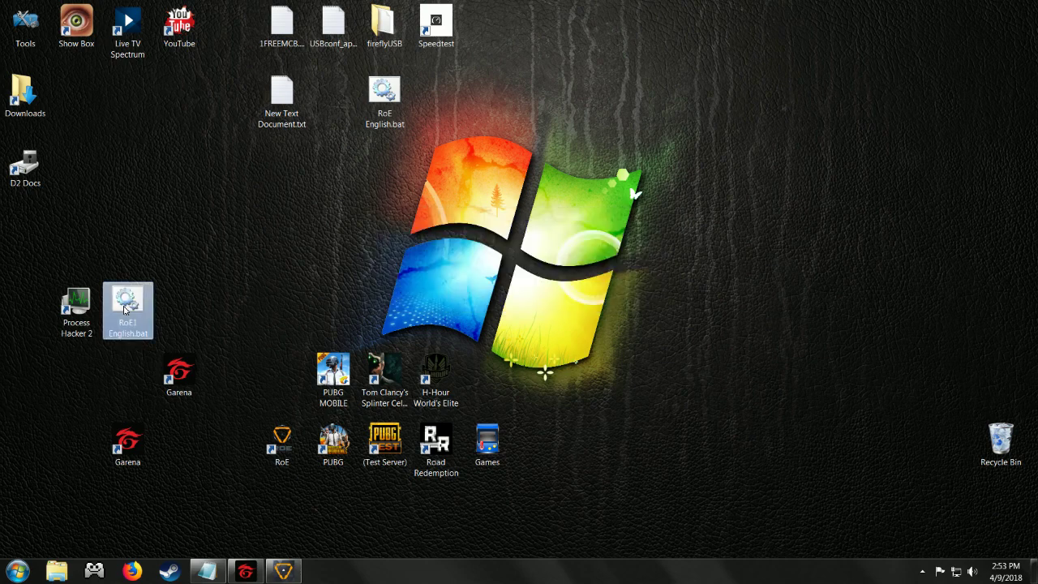
{"action": "left_click_drag", "start_coordinate": [124, 308], "coordinate": [227, 305]}
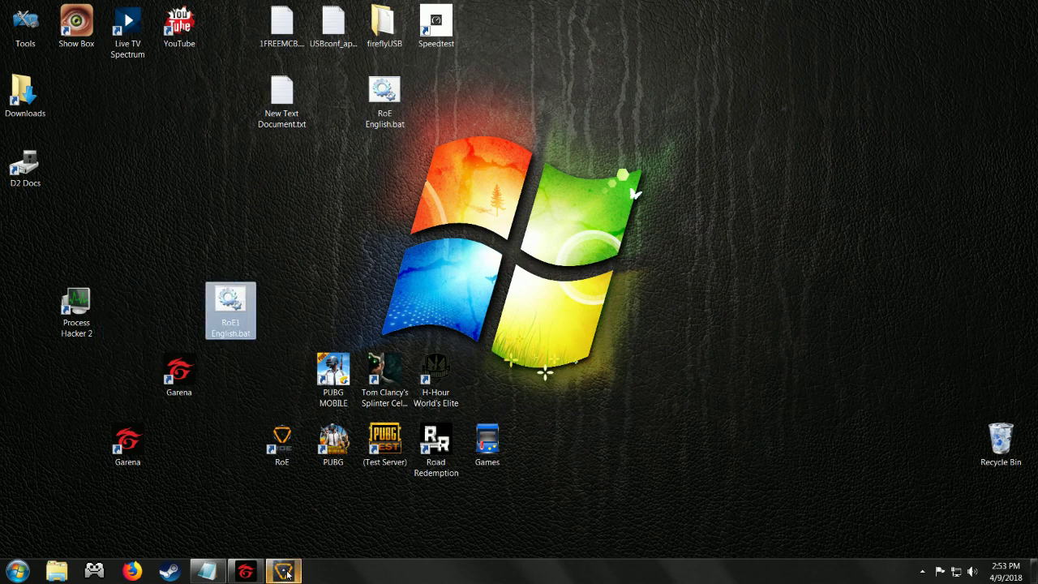
Quit the Thai Ring of Elysium lobby from its Esc menu, then close the Garena client.
{"action": "mouse_move", "coordinate": [283, 571]}
{"action": "left_click", "coordinate": [290, 535]}
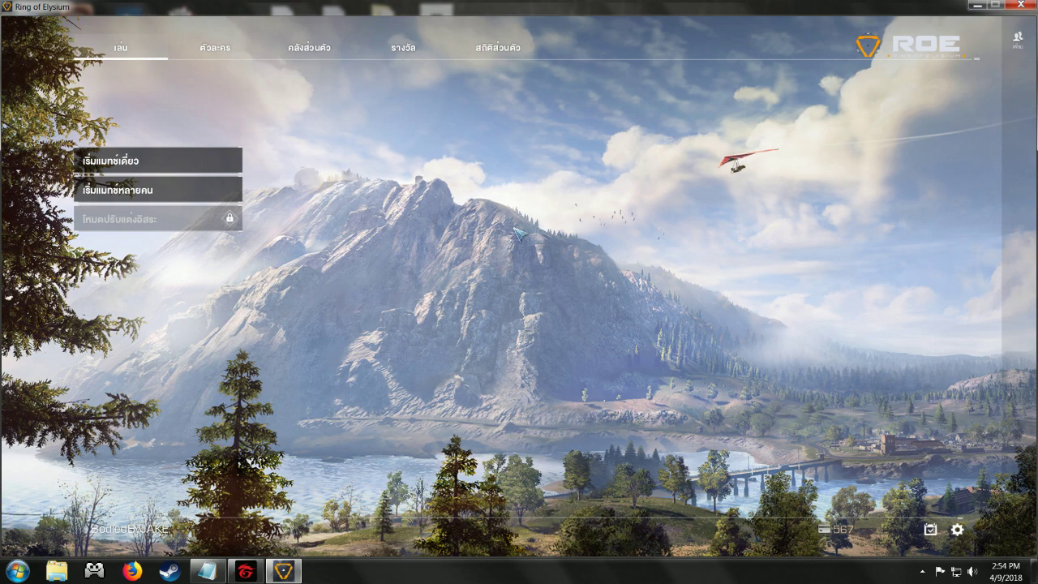
{"action": "key", "text": "Escape"}
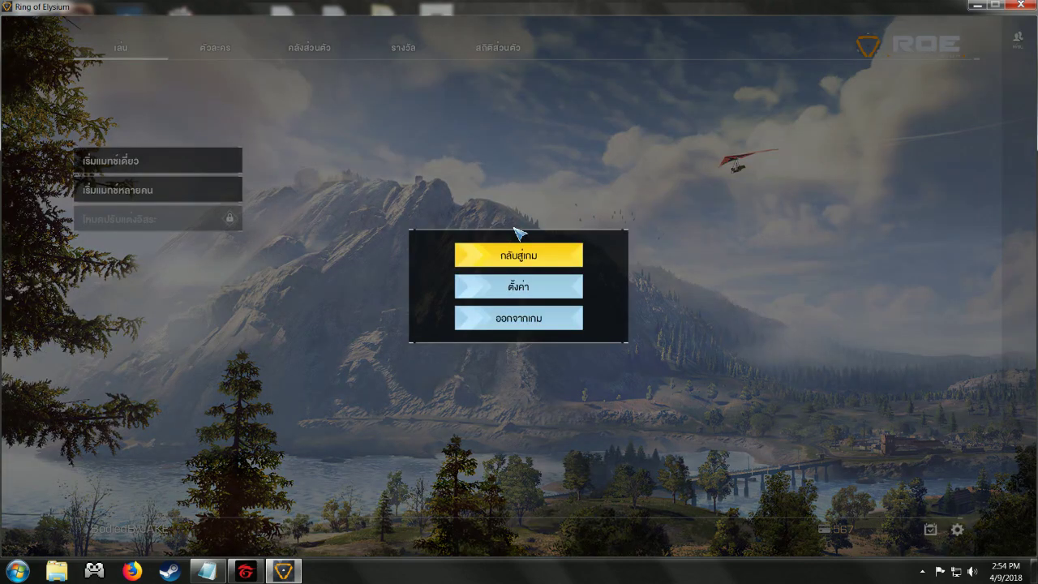
{"action": "left_click", "coordinate": [514, 314]}
{"action": "left_click", "coordinate": [421, 331]}
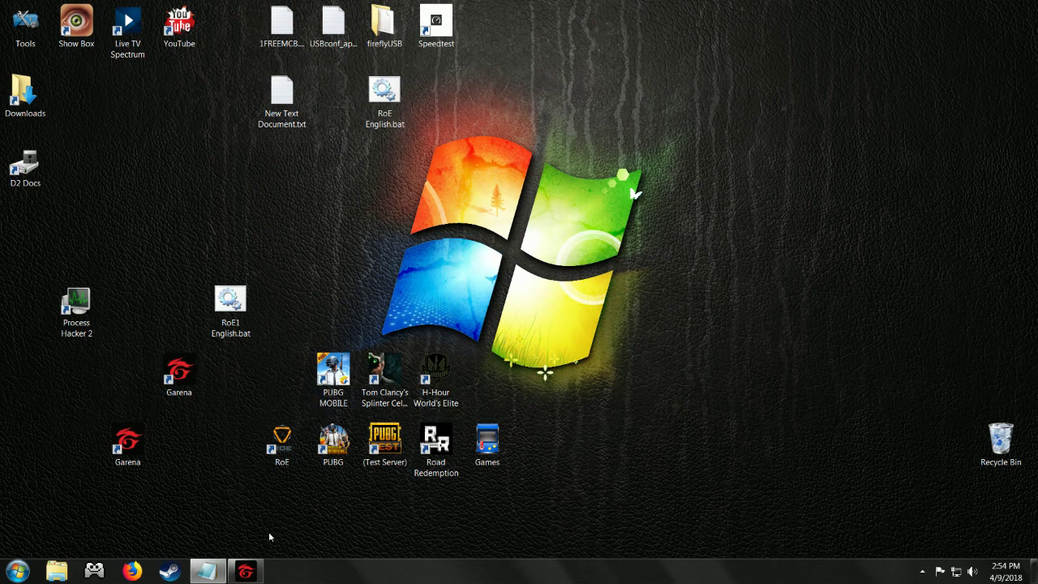
{"action": "left_click", "coordinate": [251, 576]}
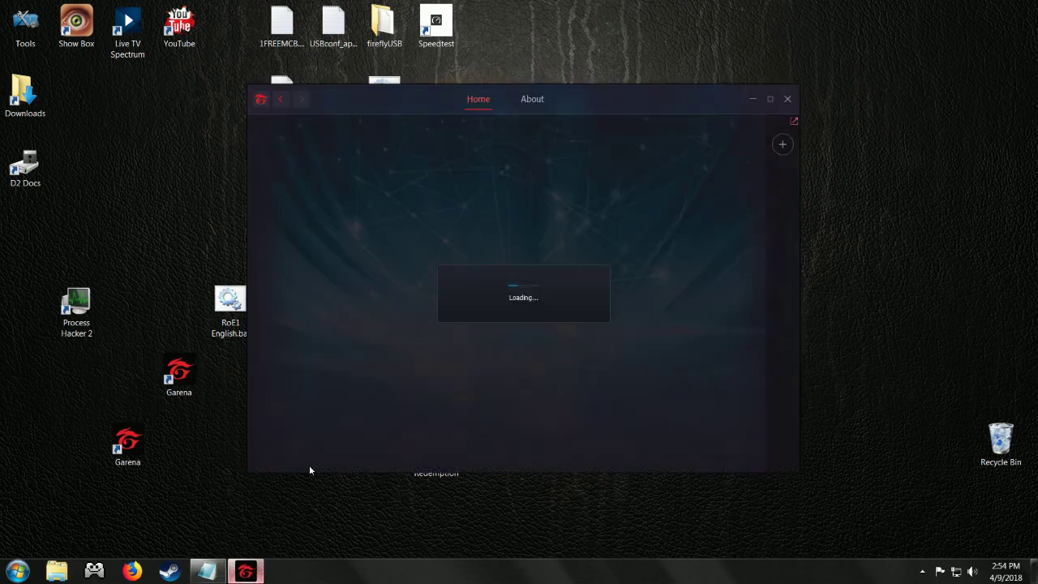
{"action": "left_click", "coordinate": [788, 98]}
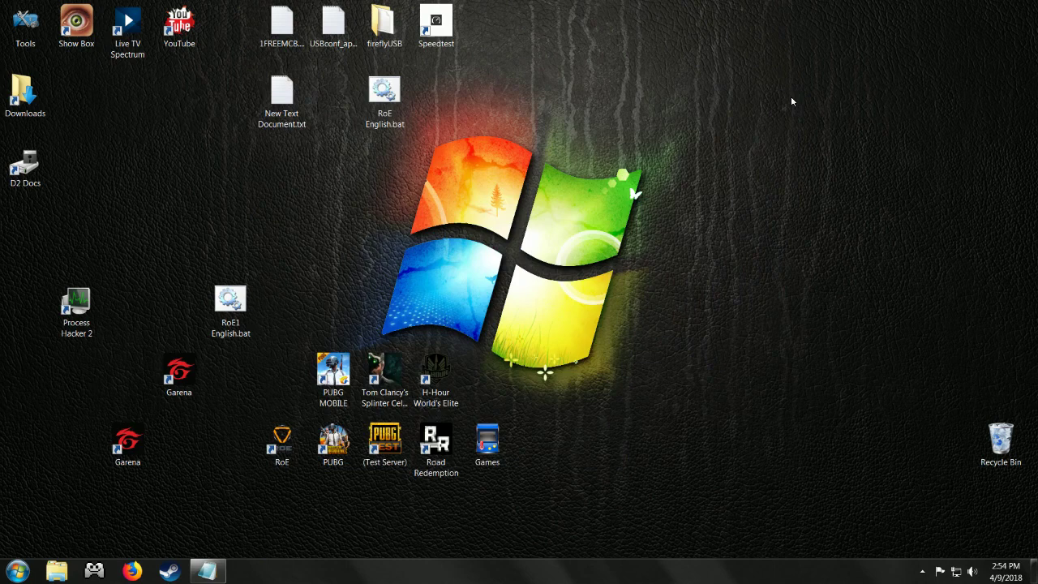
Run RoE1 English.bat to reach the English lobby, then choose Quit Game.
{"action": "double_click", "coordinate": [232, 306]}
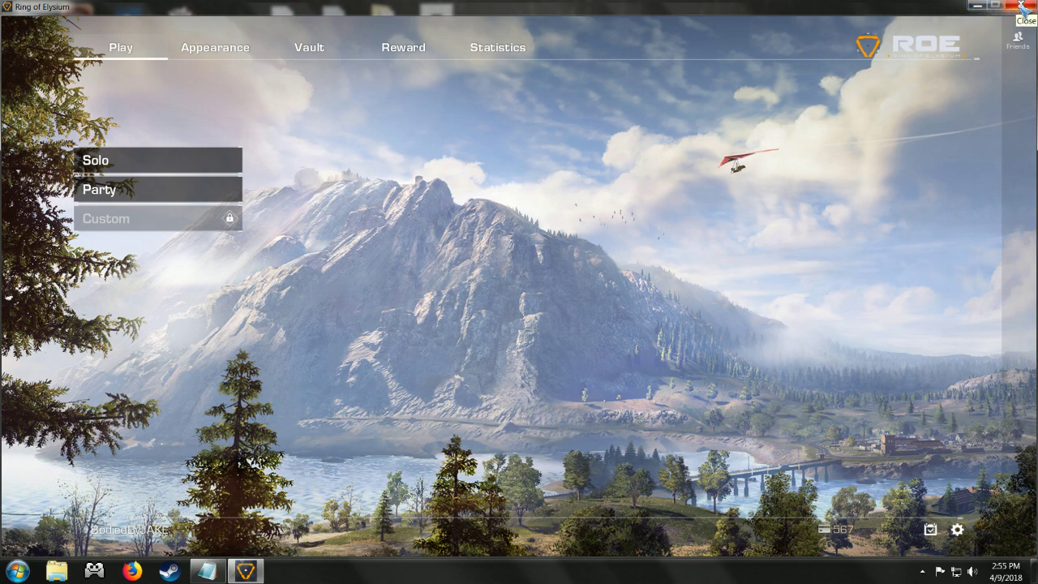
{"action": "left_click", "coordinate": [1022, 7]}
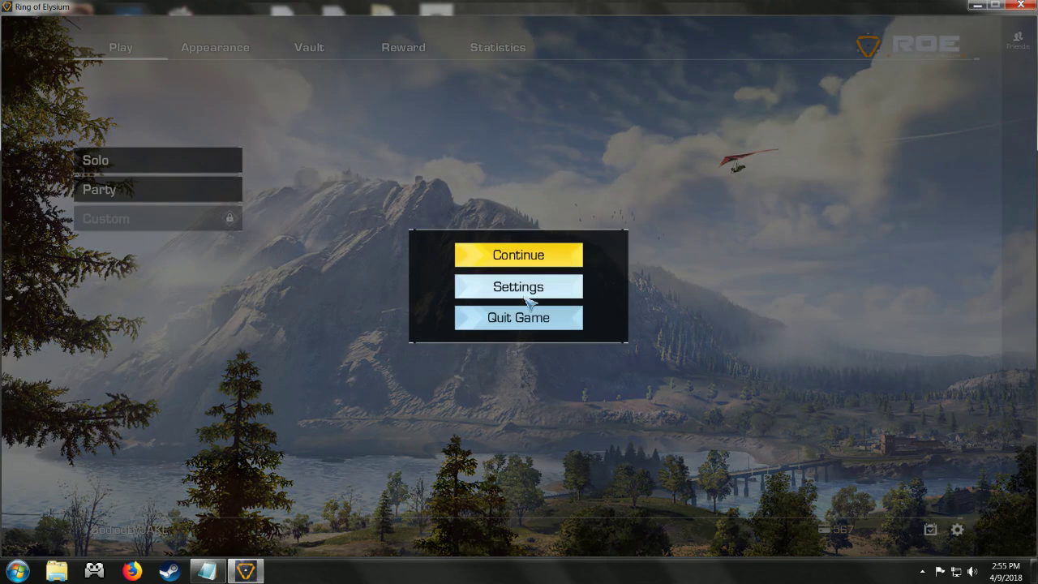
{"action": "left_click", "coordinate": [523, 317]}
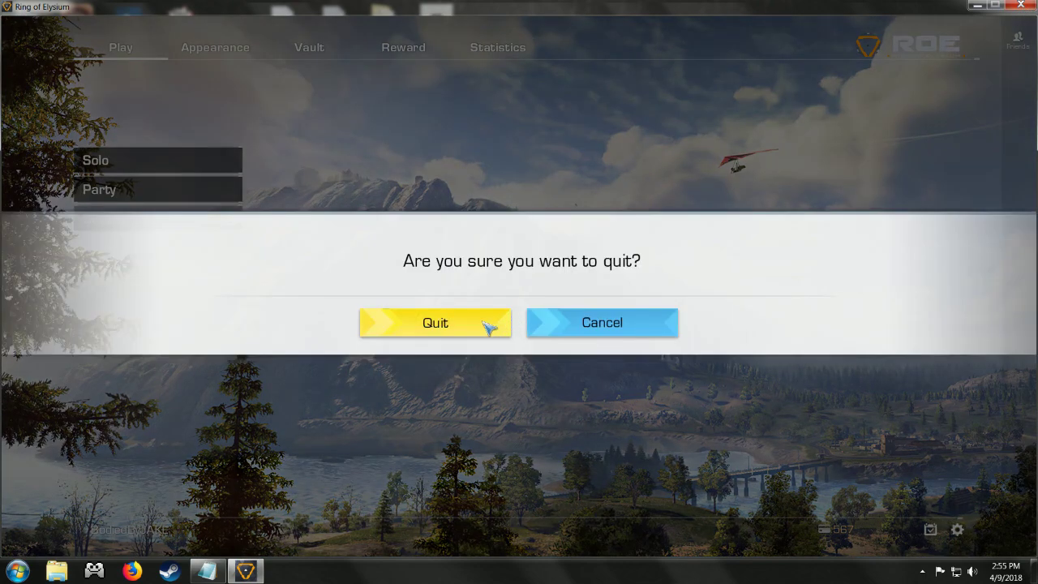